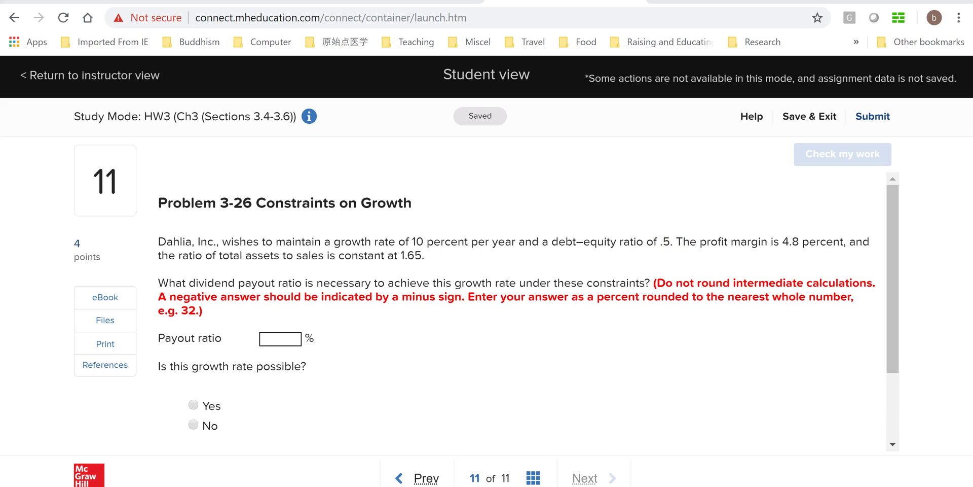
- Switch to the FIN605 Session 2 presentation in PowerPoint and examine the two slides explaining the Du Pont Identity components of ROE
{"action": "mouse_move", "coordinate": [692, 484]}
{"action": "left_click", "coordinate": [734, 397]}
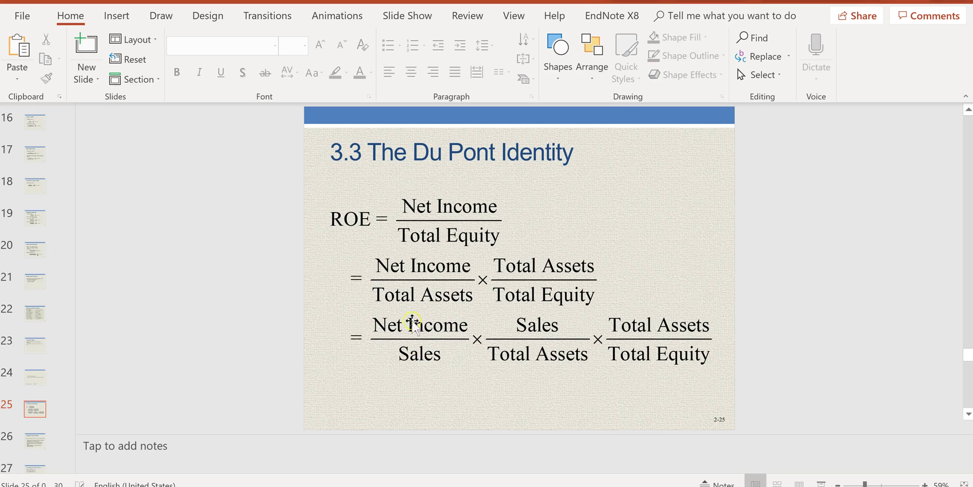
{"action": "scroll", "coordinate": [722, 350], "scroll_direction": "down", "scroll_amount": 1}
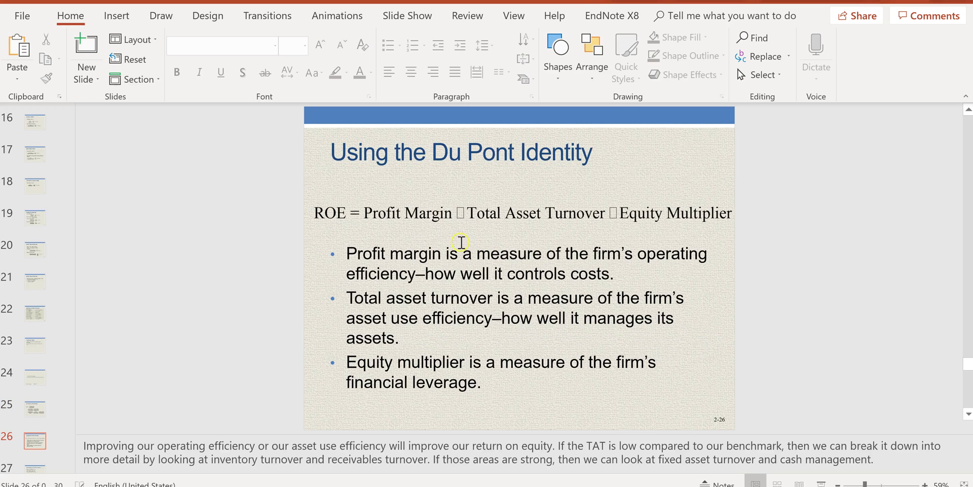
{"action": "scroll", "coordinate": [506, 267], "scroll_direction": "up", "scroll_amount": 1}
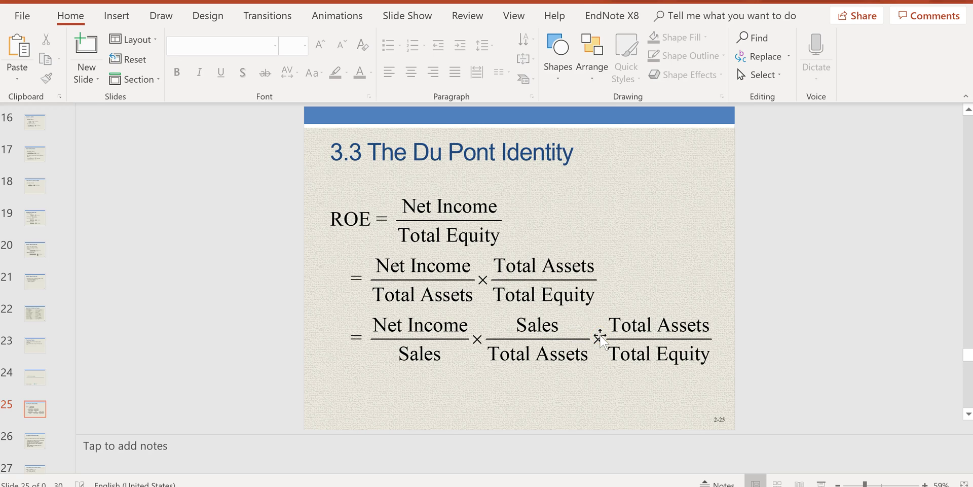
{"action": "scroll", "coordinate": [571, 309], "scroll_direction": "up", "scroll_amount": 1}
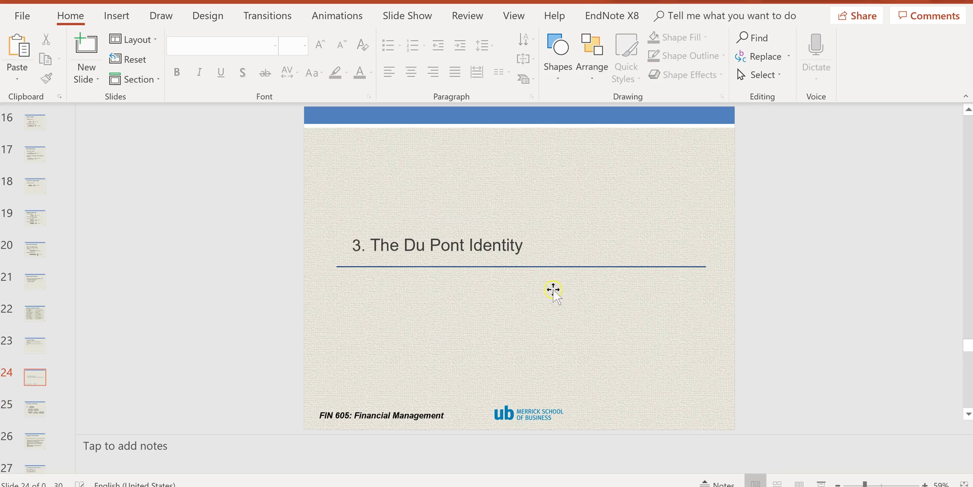
{"action": "scroll", "coordinate": [552, 287], "scroll_direction": "down", "scroll_amount": 1}
{"action": "scroll", "coordinate": [591, 307], "scroll_direction": "down", "scroll_amount": 1}
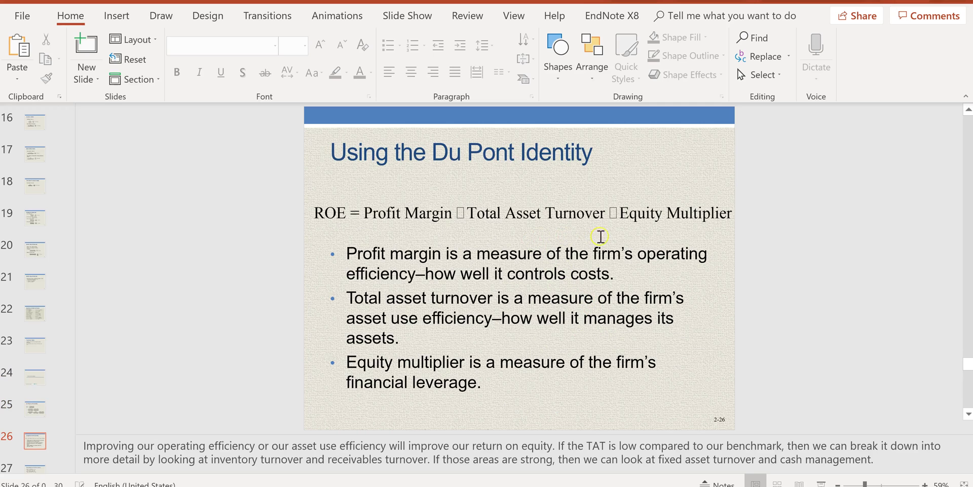
{"action": "scroll", "coordinate": [660, 298], "scroll_direction": "up", "scroll_amount": 1}
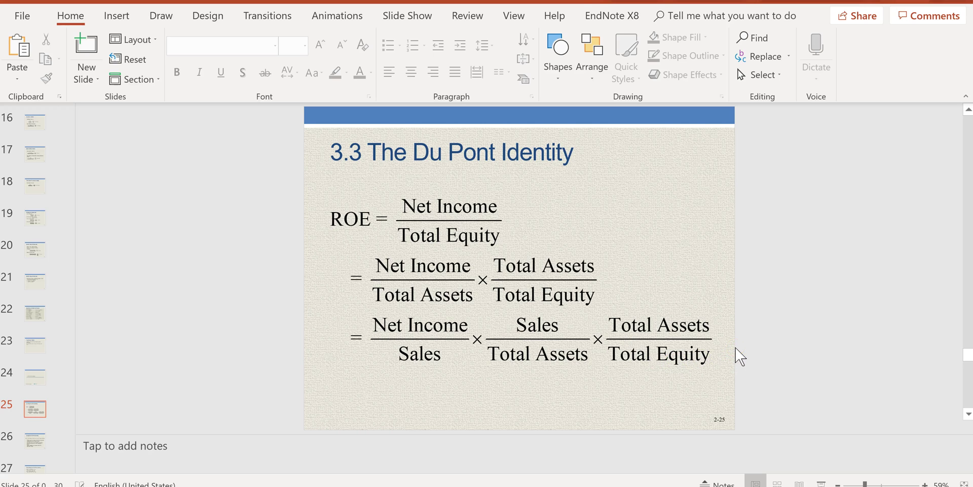
{"action": "scroll", "coordinate": [734, 346], "scroll_direction": "down", "scroll_amount": 1}
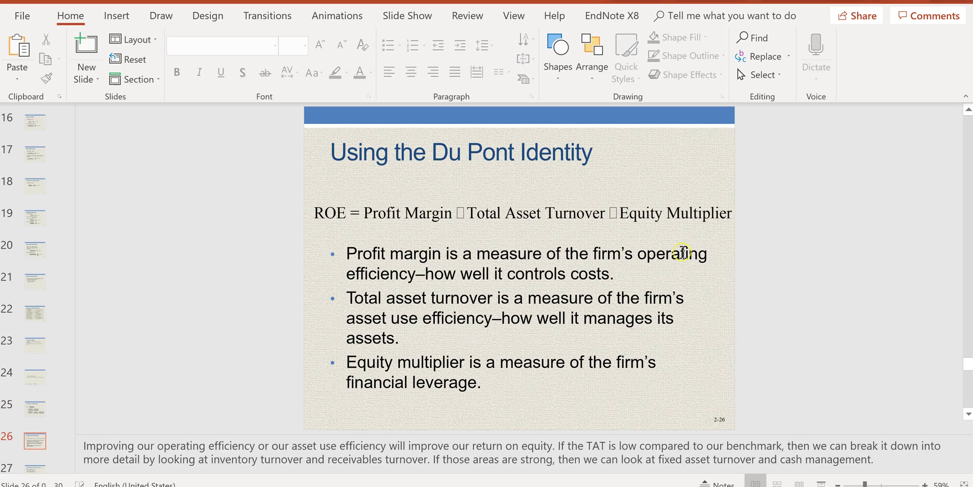
{"action": "scroll", "coordinate": [715, 349], "scroll_direction": "up", "scroll_amount": 1}
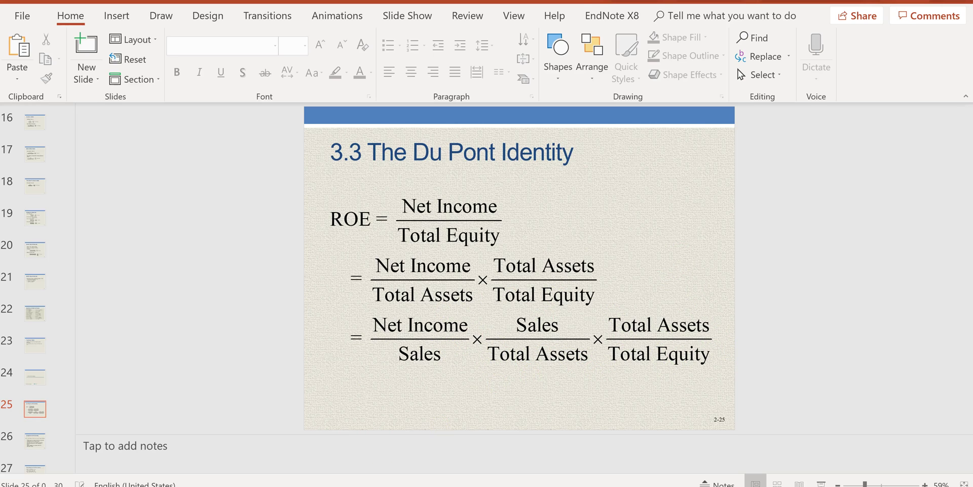
- Compare the profit margin and assets-to-sales ratio given in Problem 3-26 in Chrome with the Du Pont Identity formula in PowerPoint
{"action": "left_click", "coordinate": [372, 481]}
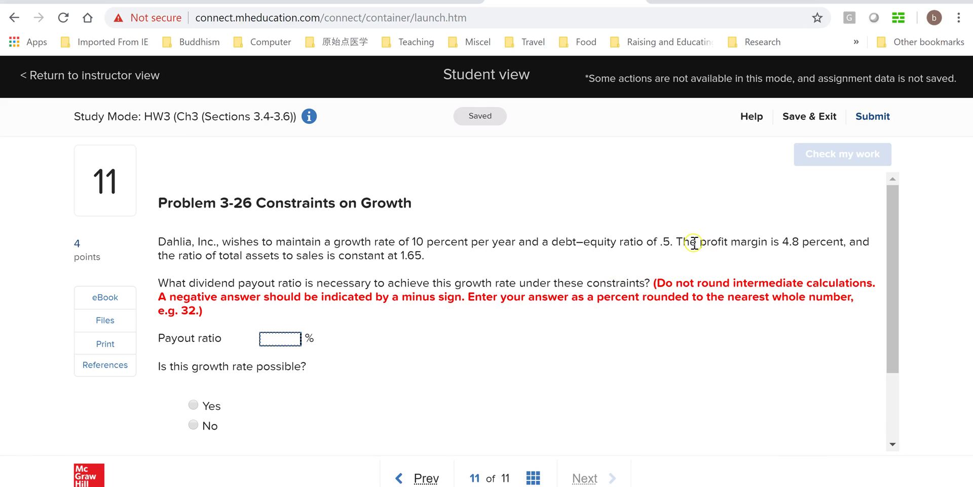
{"action": "key", "text": "alt+Tab"}
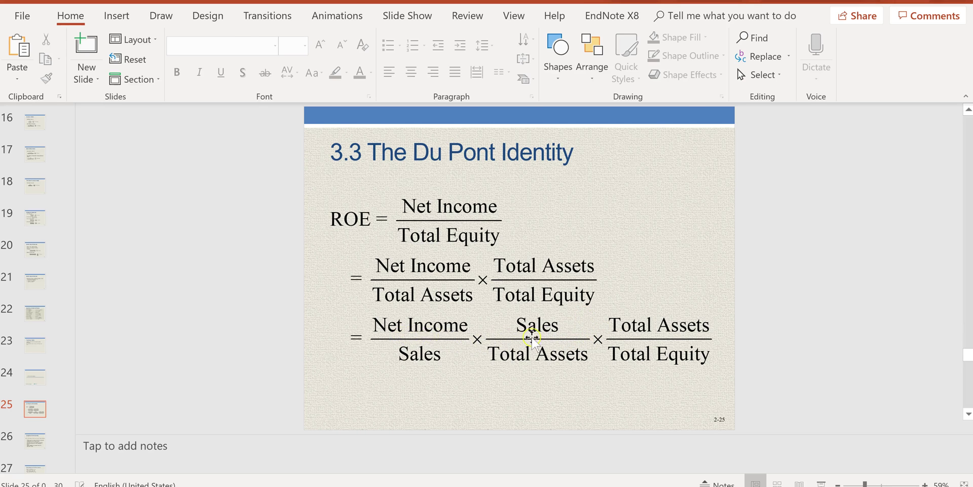
{"action": "key", "text": "alt+Tab"}
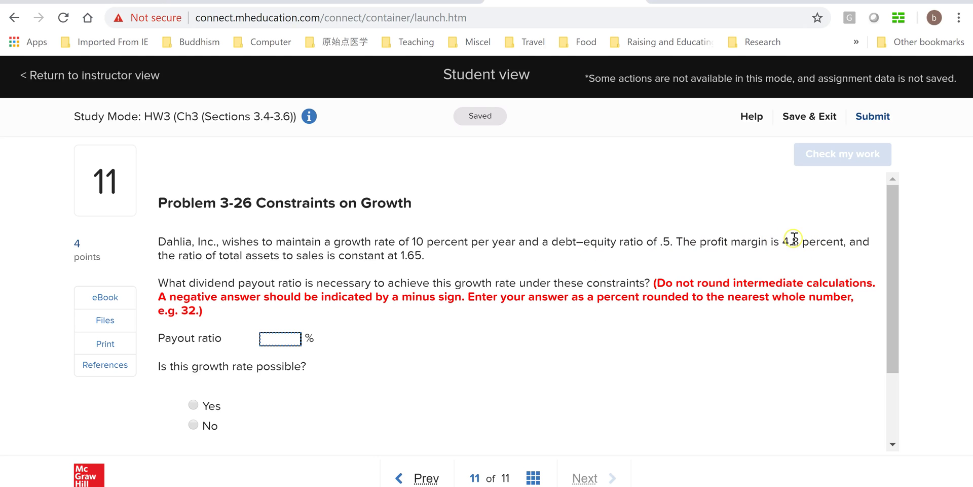
{"action": "key", "text": "alt+Tab"}
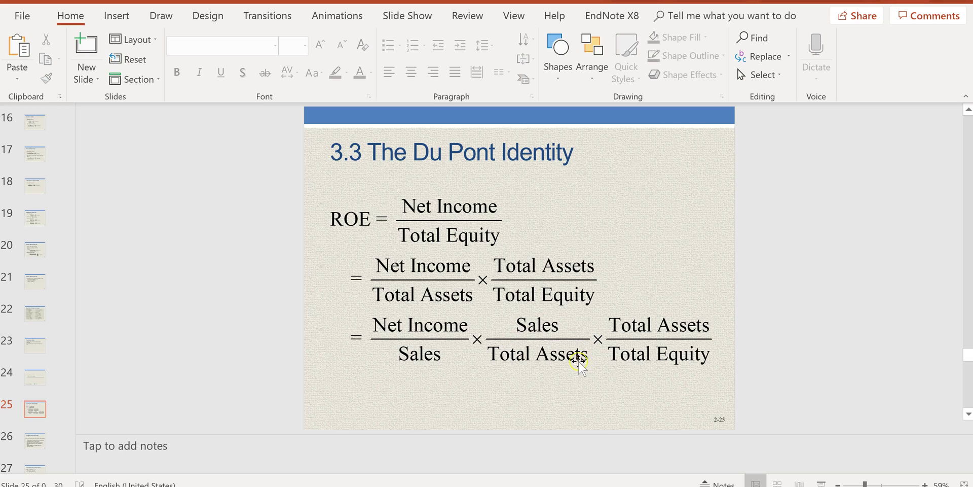
- Switch to the blank OneNote page and handwrite the equity multiplier equation TA/TE = (TL + TE)/TE
{"action": "key", "text": "alt+Tab"}
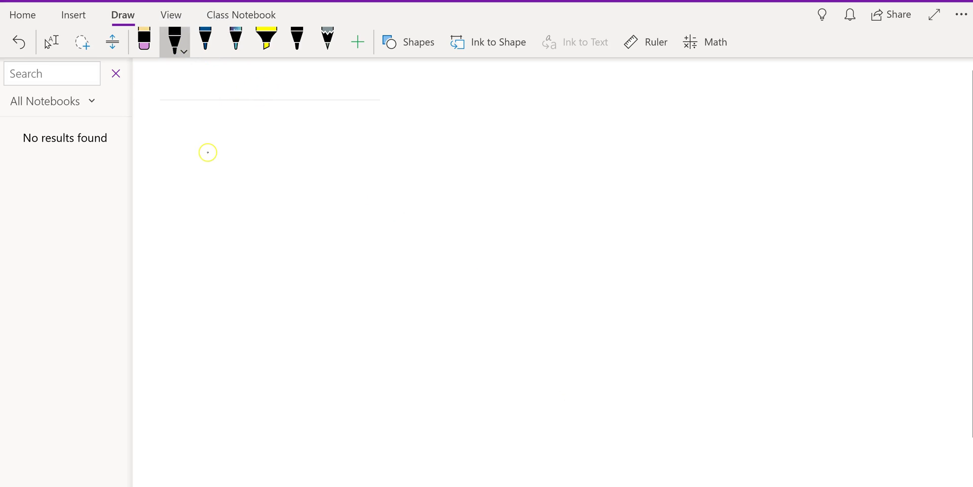
{"action": "mouse_move", "coordinate": [222, 152]}
{"action": "left_mouse_down"}
{"action": "mouse_move", "coordinate": [243, 152]}
{"action": "mouse_move", "coordinate": [236, 173]}
{"action": "mouse_move", "coordinate": [256, 174]}
{"action": "mouse_move", "coordinate": [253, 161]}
{"action": "left_mouse_up"}
{"action": "left_click_drag", "start_coordinate": [194, 183], "coordinate": [274, 181]}
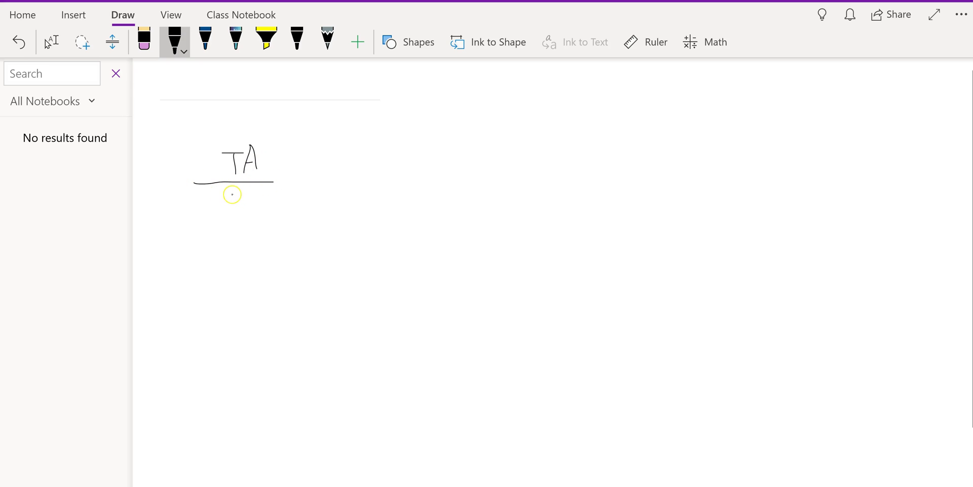
{"action": "mouse_move", "coordinate": [227, 191]}
{"action": "left_mouse_down"}
{"action": "mouse_move", "coordinate": [247, 190]}
{"action": "mouse_move", "coordinate": [241, 204]}
{"action": "mouse_move", "coordinate": [263, 188]}
{"action": "mouse_move", "coordinate": [255, 206]}
{"action": "mouse_move", "coordinate": [264, 209]}
{"action": "left_mouse_up"}
{"action": "left_click_drag", "start_coordinate": [295, 182], "coordinate": [314, 191]}
{"action": "left_click_drag", "start_coordinate": [346, 160], "coordinate": [377, 160]}
{"action": "mouse_move", "coordinate": [362, 161]}
{"action": "left_mouse_down"}
{"action": "mouse_move", "coordinate": [361, 174]}
{"action": "mouse_move", "coordinate": [407, 163]}
{"action": "mouse_move", "coordinate": [405, 175]}
{"action": "mouse_move", "coordinate": [462, 157]}
{"action": "mouse_move", "coordinate": [449, 175]}
{"action": "mouse_move", "coordinate": [455, 164]}
{"action": "mouse_move", "coordinate": [461, 179]}
{"action": "left_mouse_up"}
{"action": "left_click_drag", "start_coordinate": [348, 193], "coordinate": [483, 194]}
{"action": "mouse_move", "coordinate": [387, 206]}
{"action": "left_mouse_down"}
{"action": "mouse_move", "coordinate": [415, 207]}
{"action": "mouse_move", "coordinate": [406, 217]}
{"action": "mouse_move", "coordinate": [431, 202]}
{"action": "mouse_move", "coordinate": [421, 221]}
{"action": "mouse_move", "coordinate": [432, 208]}
{"action": "mouse_move", "coordinate": [431, 218]}
{"action": "left_mouse_up"}
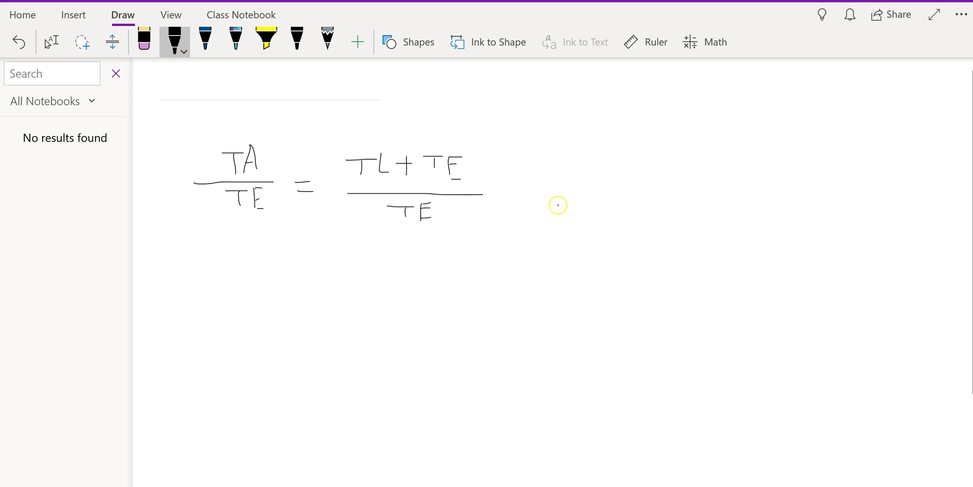
- Extend the handwritten equity multiplier equation with the simplified form = TL/TE + 1
{"action": "left_click_drag", "start_coordinate": [507, 195], "coordinate": [518, 200]}
{"action": "mouse_move", "coordinate": [555, 180]}
{"action": "left_mouse_down"}
{"action": "mouse_move", "coordinate": [573, 180]}
{"action": "mouse_move", "coordinate": [562, 196]}
{"action": "left_mouse_up"}
{"action": "mouse_move", "coordinate": [577, 177]}
{"action": "left_mouse_down"}
{"action": "mouse_move", "coordinate": [578, 193]}
{"action": "mouse_move", "coordinate": [596, 204]}
{"action": "mouse_move", "coordinate": [568, 224]}
{"action": "mouse_move", "coordinate": [588, 212]}
{"action": "mouse_move", "coordinate": [581, 227]}
{"action": "mouse_move", "coordinate": [591, 229]}
{"action": "mouse_move", "coordinate": [617, 204]}
{"action": "mouse_move", "coordinate": [616, 217]}
{"action": "left_mouse_up"}
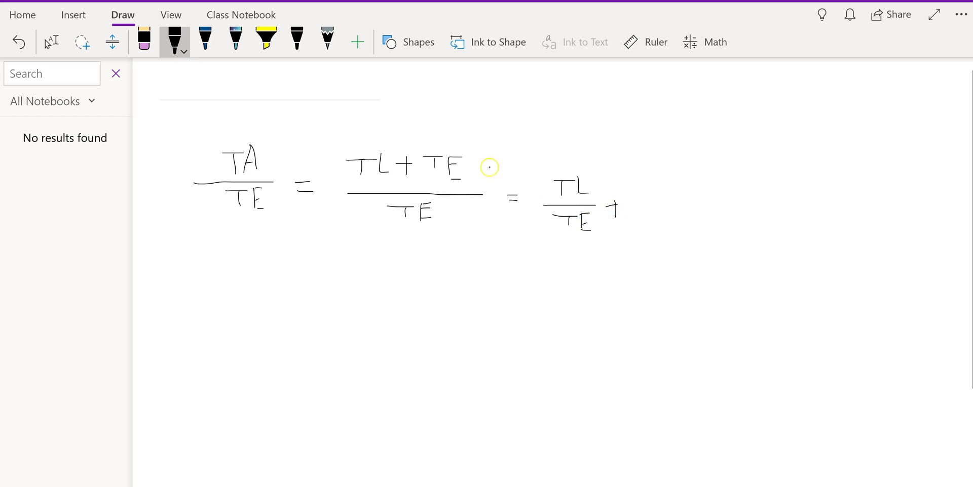
{"action": "left_click_drag", "start_coordinate": [653, 200], "coordinate": [655, 221]}
- Check the debt–equity ratio in the homework problem in Chrome, and handwrite = 0.5 + 1 and = 1.5 beneath the OneNote equation
{"action": "key", "text": "alt+Tab"}
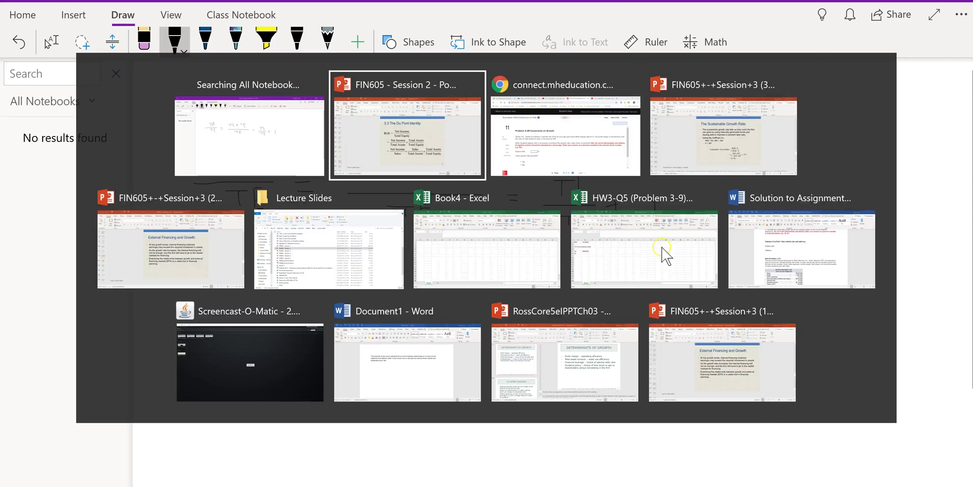
{"action": "key", "text": "alt+Tab"}
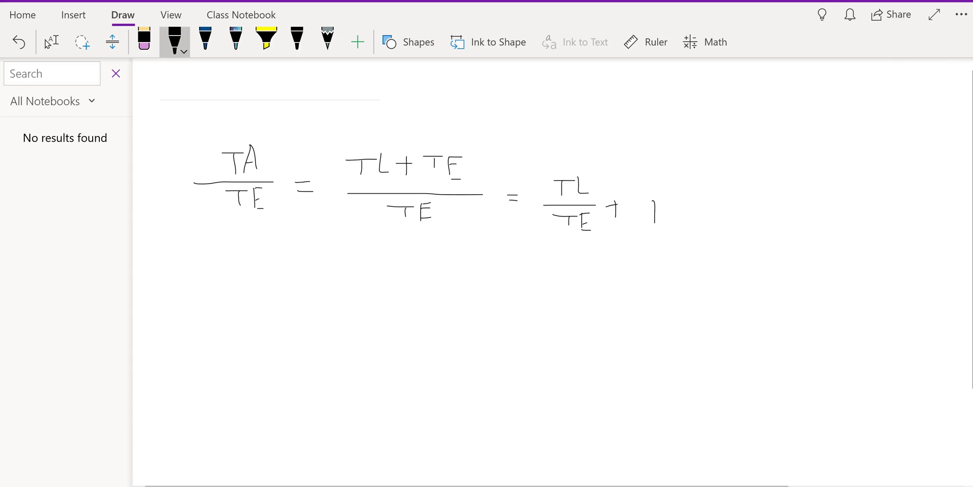
{"action": "key", "text": "alt+Tab"}
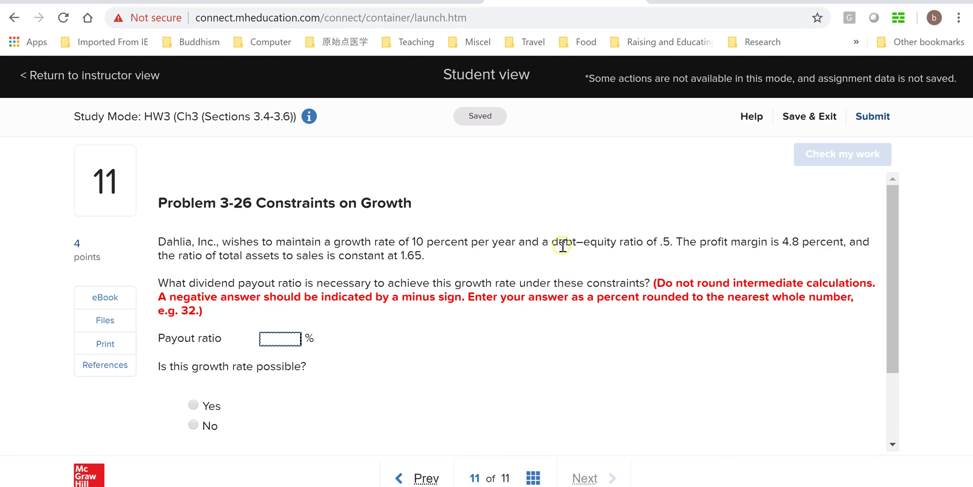
{"action": "key", "text": "alt+Tab"}
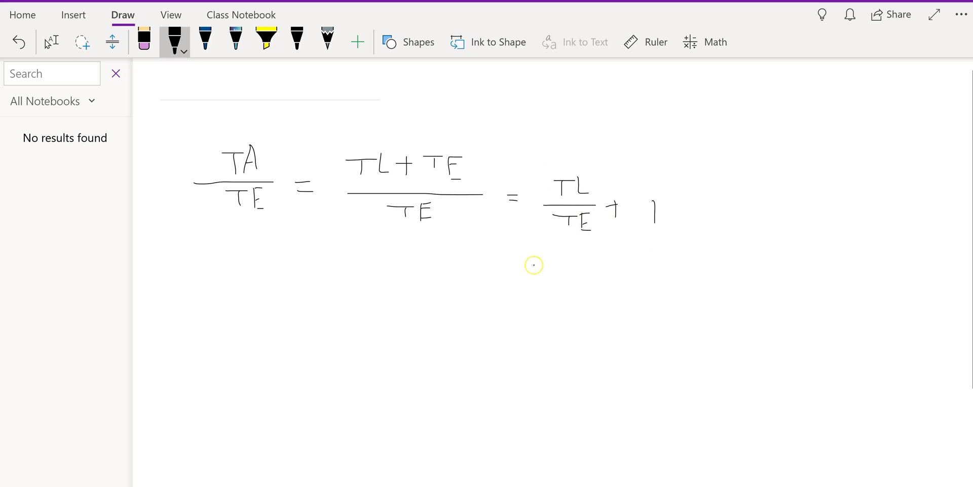
{"action": "mouse_move", "coordinate": [518, 272]}
{"action": "left_mouse_down"}
{"action": "mouse_move", "coordinate": [578, 282]}
{"action": "mouse_move", "coordinate": [571, 269]}
{"action": "mouse_move", "coordinate": [592, 290]}
{"action": "mouse_move", "coordinate": [616, 269]}
{"action": "mouse_move", "coordinate": [658, 278]}
{"action": "mouse_move", "coordinate": [648, 285]}
{"action": "mouse_move", "coordinate": [672, 279]}
{"action": "mouse_move", "coordinate": [671, 295]}
{"action": "left_mouse_up"}
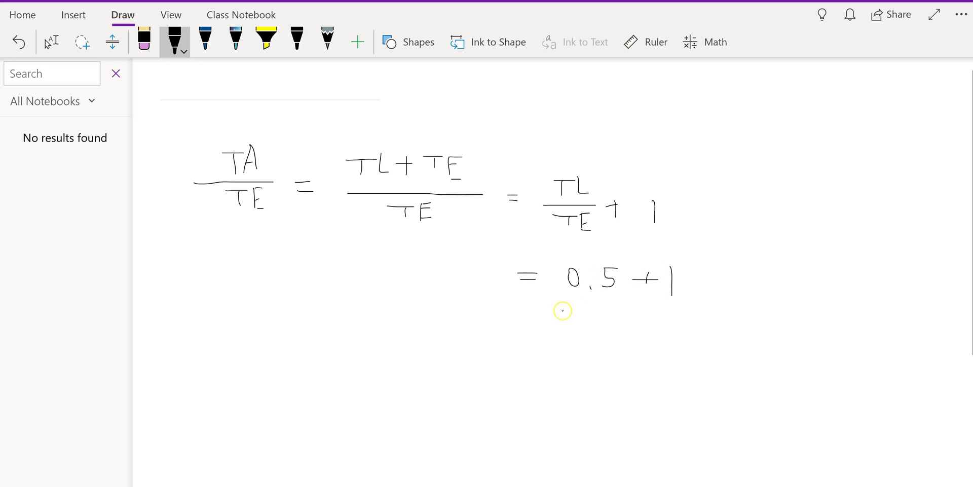
{"action": "mouse_move", "coordinate": [522, 323]}
{"action": "left_mouse_down"}
{"action": "mouse_move", "coordinate": [609, 332]}
{"action": "mouse_move", "coordinate": [614, 341]}
{"action": "mouse_move", "coordinate": [601, 347]}
{"action": "mouse_move", "coordinate": [617, 319]}
{"action": "left_mouse_up"}
{"action": "left_click", "coordinate": [603, 330]}
{"action": "left_click", "coordinate": [610, 322]}
- Recheck the Du Pont Identity slide in PowerPoint and switch to the blank Book4 workbook in Excel
{"action": "key", "text": "alt+Tab"}
{"action": "key", "text": "alt+Tab"}
{"action": "key", "text": "alt+Tab"}
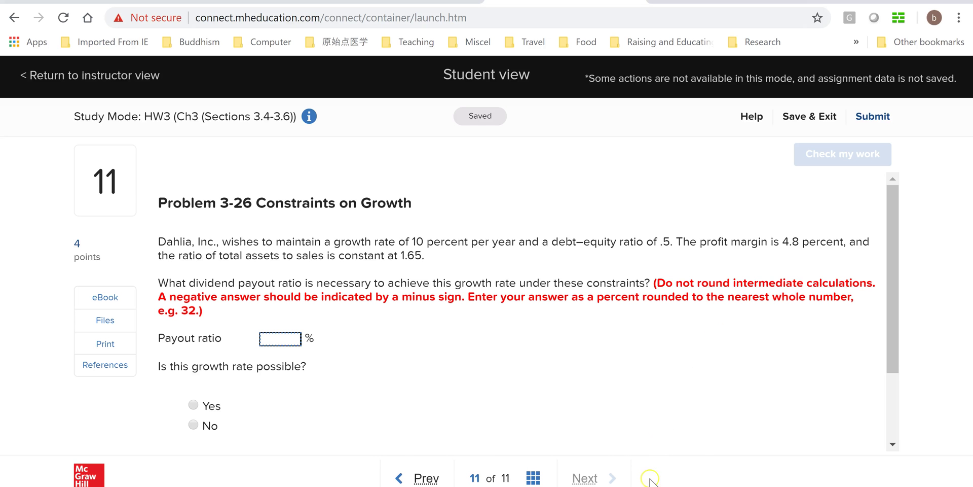
{"action": "left_click", "coordinate": [573, 486]}
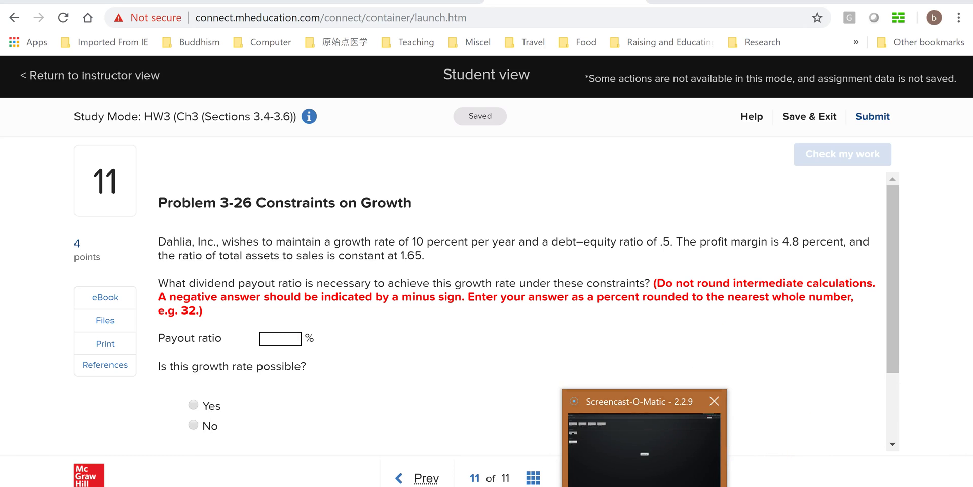
{"action": "mouse_move", "coordinate": [591, 486]}
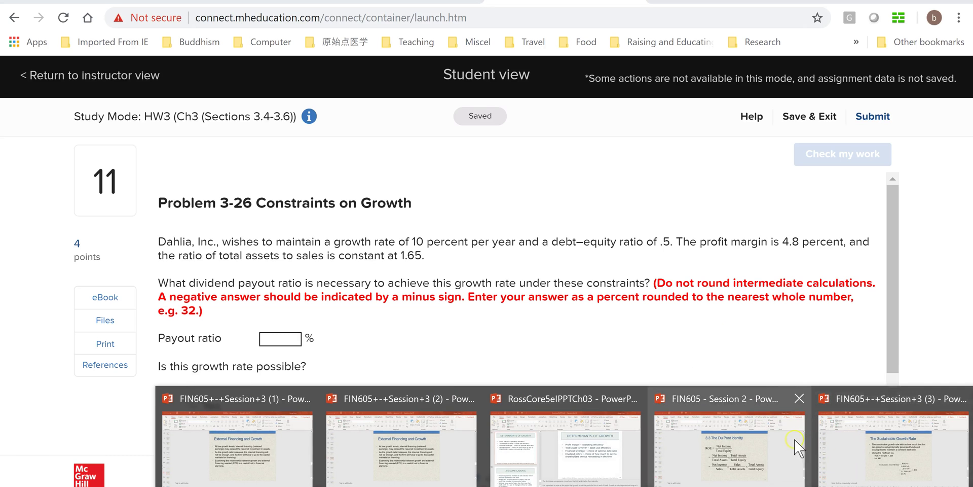
{"action": "left_click", "coordinate": [743, 412]}
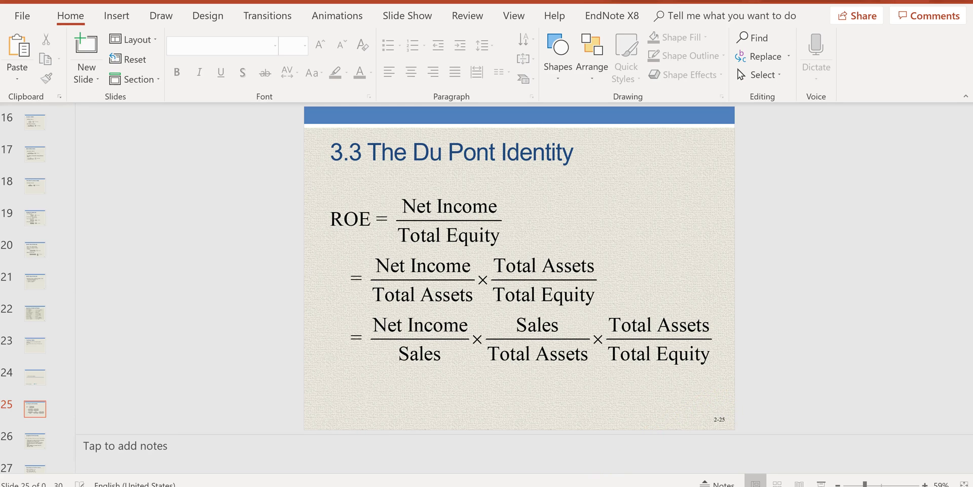
{"action": "mouse_move", "coordinate": [572, 486]}
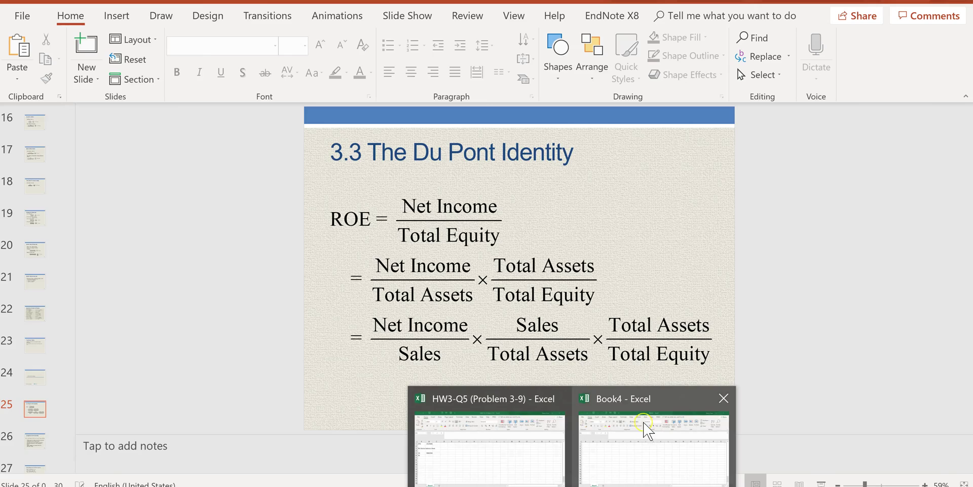
{"action": "left_click", "coordinate": [646, 426]}
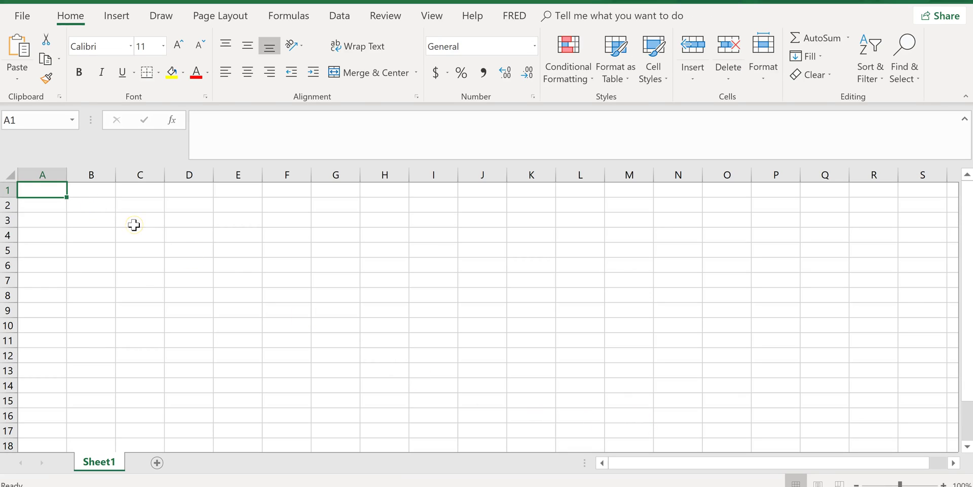
- Label cell A1 ROE and begin B1's formula as =4.8%*1/1.65*, checking the profit margin and assets-to-sales ratio in the Chrome homework problem
{"action": "type", "text": "ROE"}
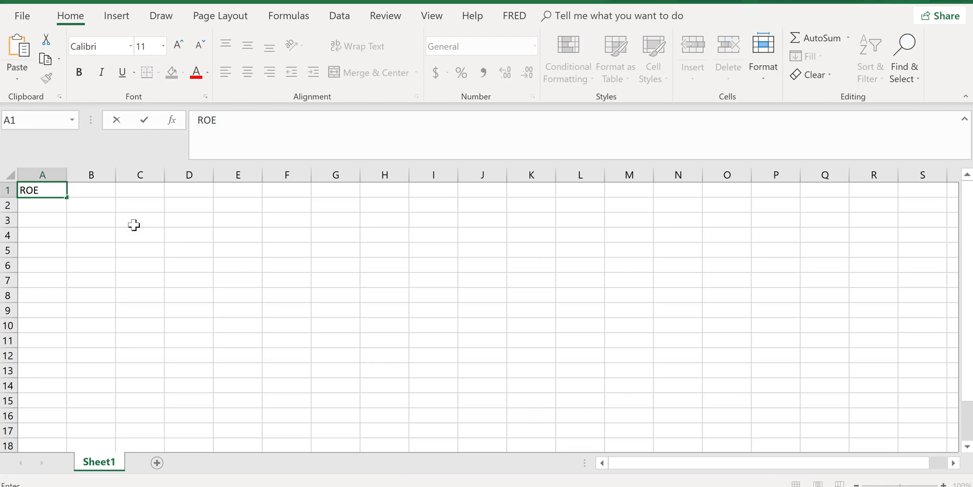
{"action": "key", "text": "Tab"}
{"action": "type", "text": "="}
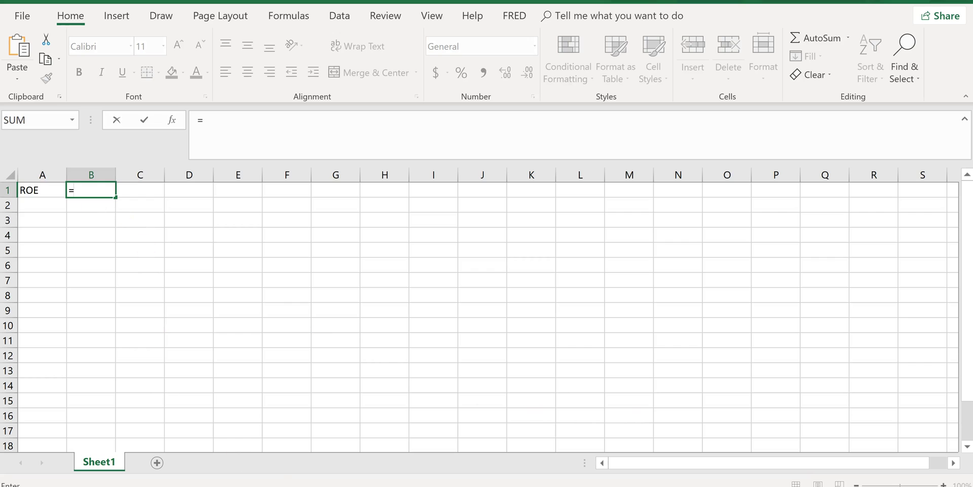
{"action": "key", "text": "alt+Tab"}
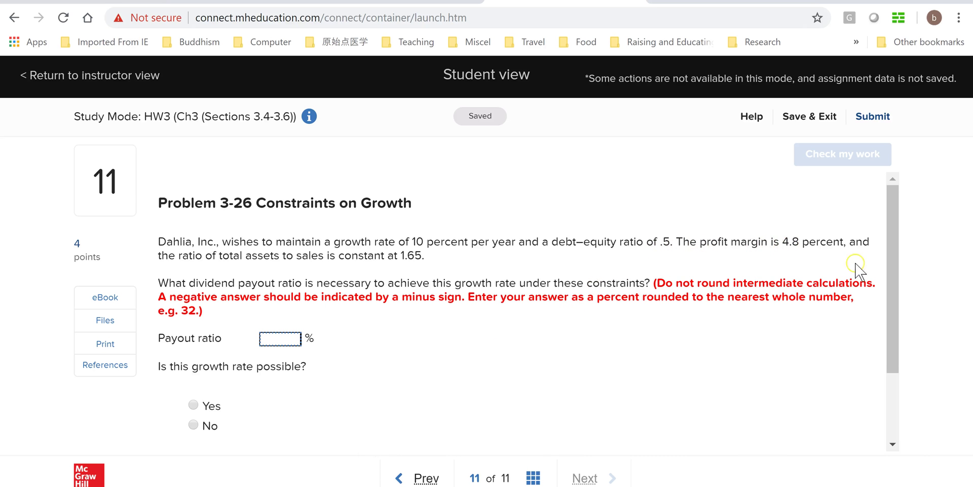
{"action": "key", "text": "alt+Tab"}
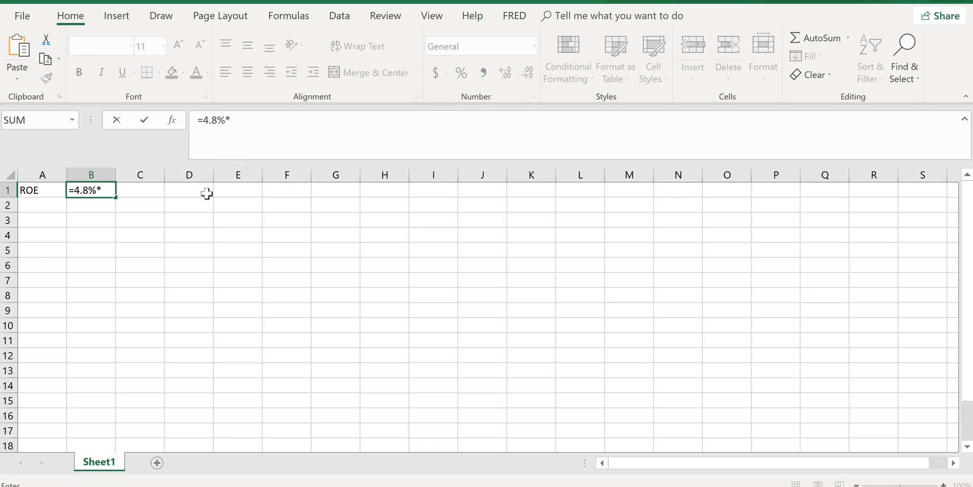
{"action": "key", "text": "alt+Tab"}
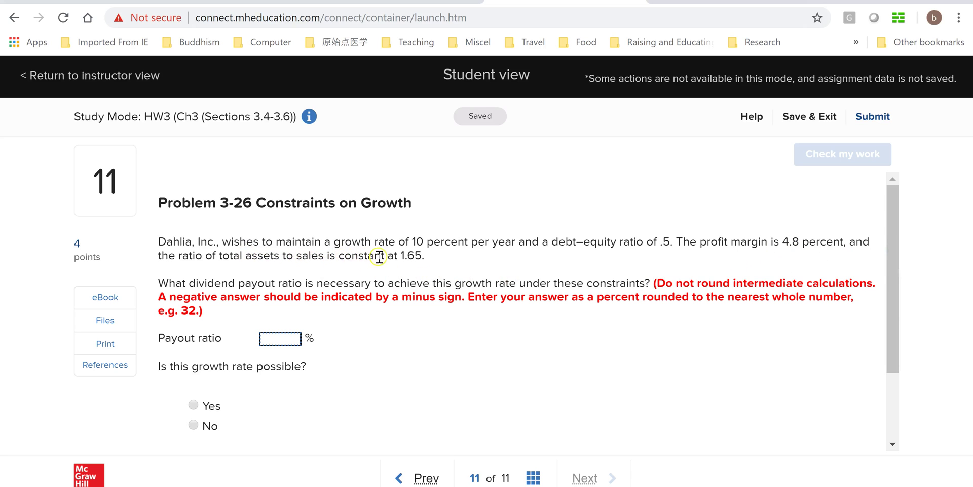
{"action": "key", "text": "alt+Tab"}
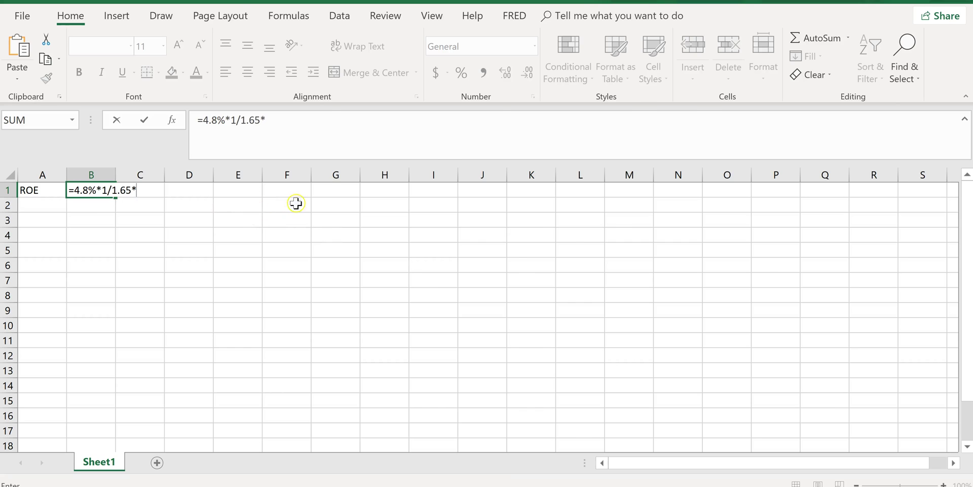
- Check the equity multiplier on the OneNote page and complete the Excel formula in B1 as =4.8%*1/1.65*1.5
{"action": "key", "text": "alt+Tab"}
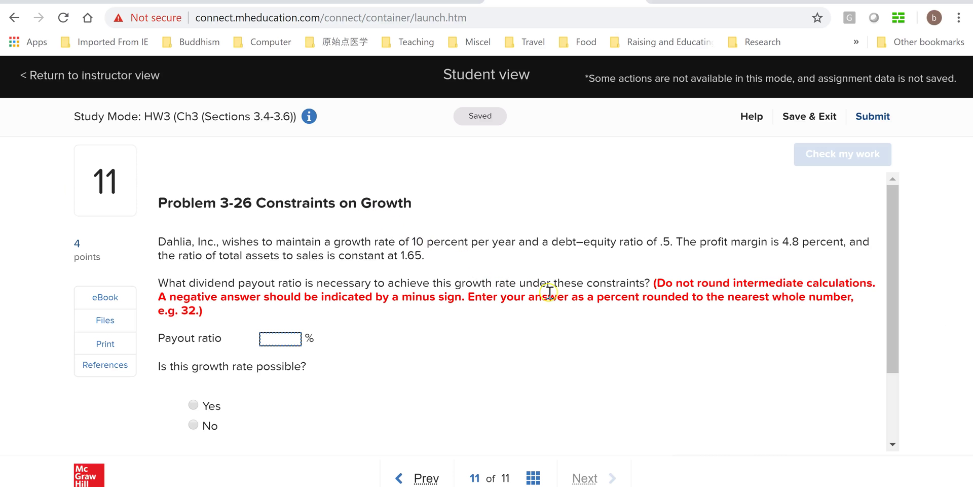
{"action": "key", "text": "alt+Tab"}
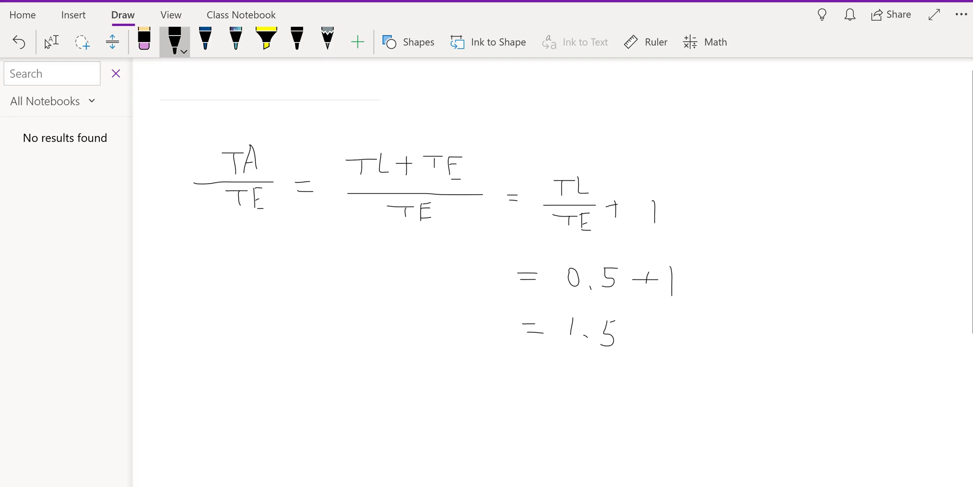
{"action": "key", "text": "alt+Tab"}
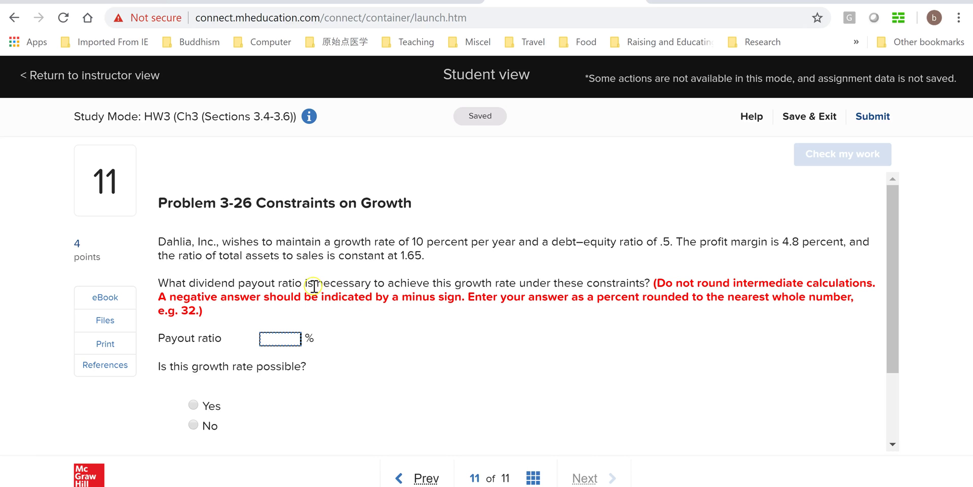
{"action": "key", "text": "alt+Tab"}
{"action": "key", "text": "alt+Tab"}
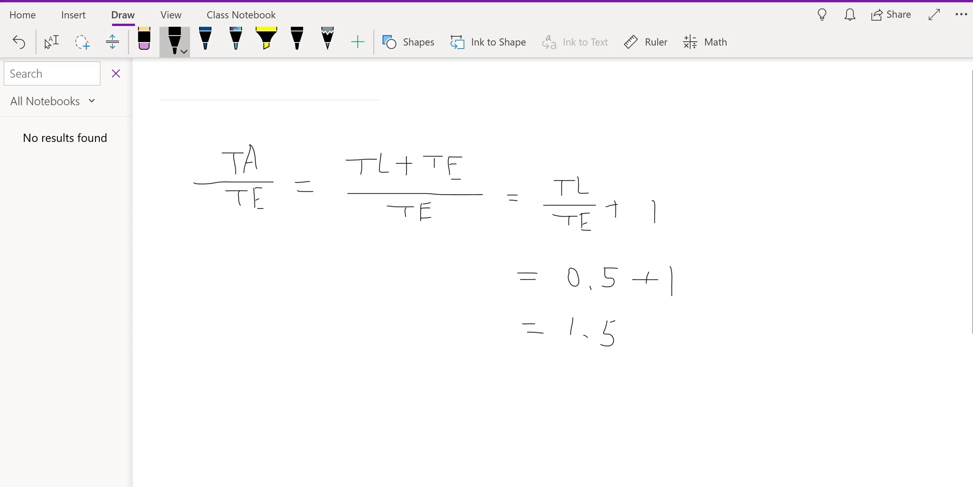
{"action": "left_click", "coordinate": [629, 413]}
{"action": "left_click", "coordinate": [293, 127]}
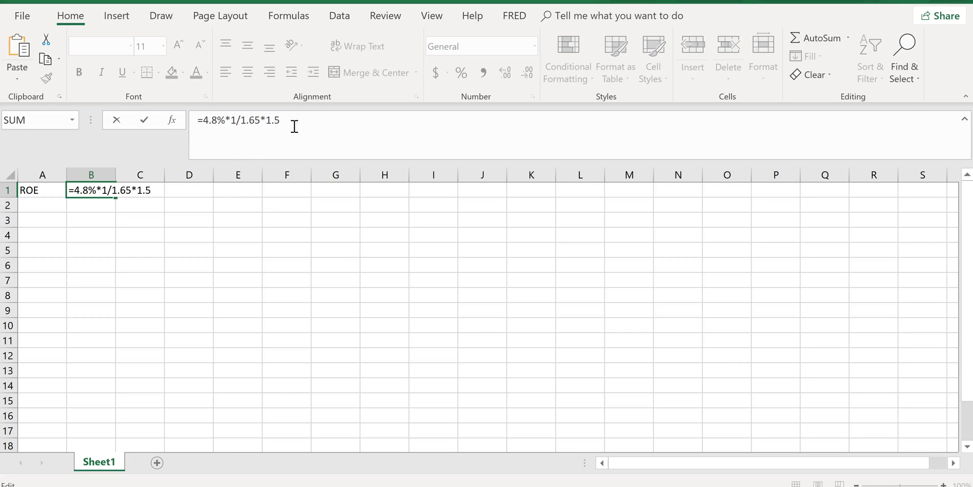
{"action": "key", "text": "Return"}
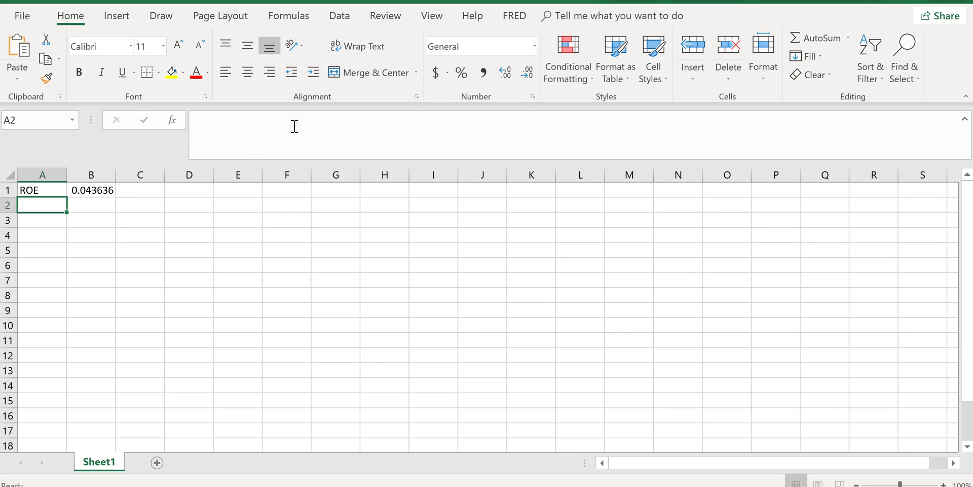
{"action": "left_click", "coordinate": [92, 190]}
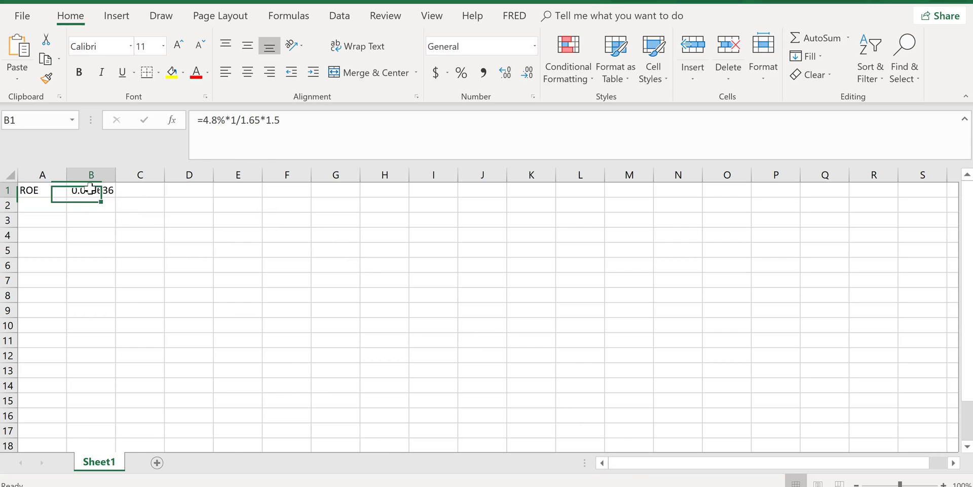
{"action": "right_click", "coordinate": [91, 189]}
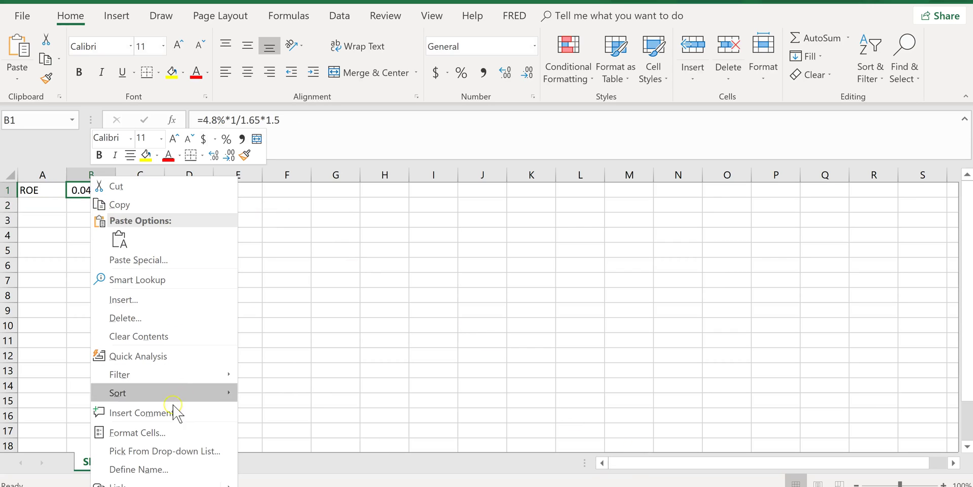
{"action": "left_click", "coordinate": [154, 432]}
{"action": "left_click", "coordinate": [464, 347]}
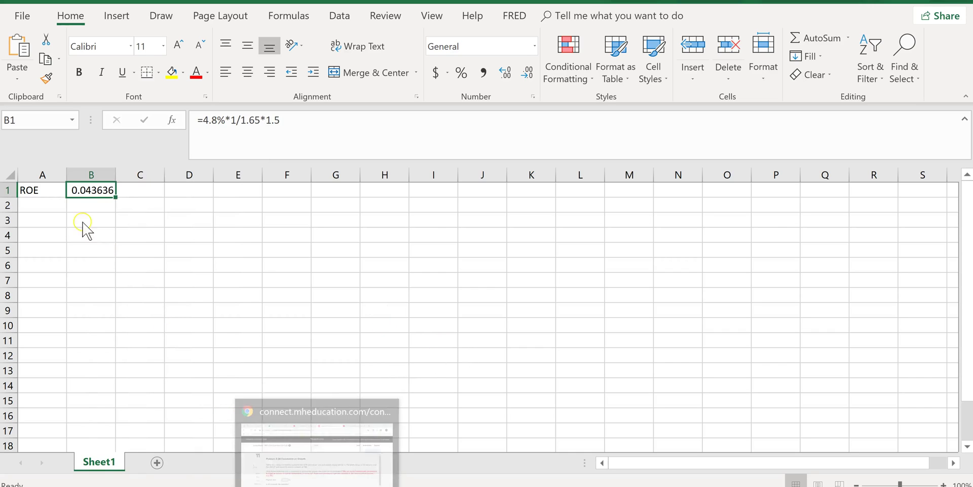
{"action": "left_click", "coordinate": [52, 206]}
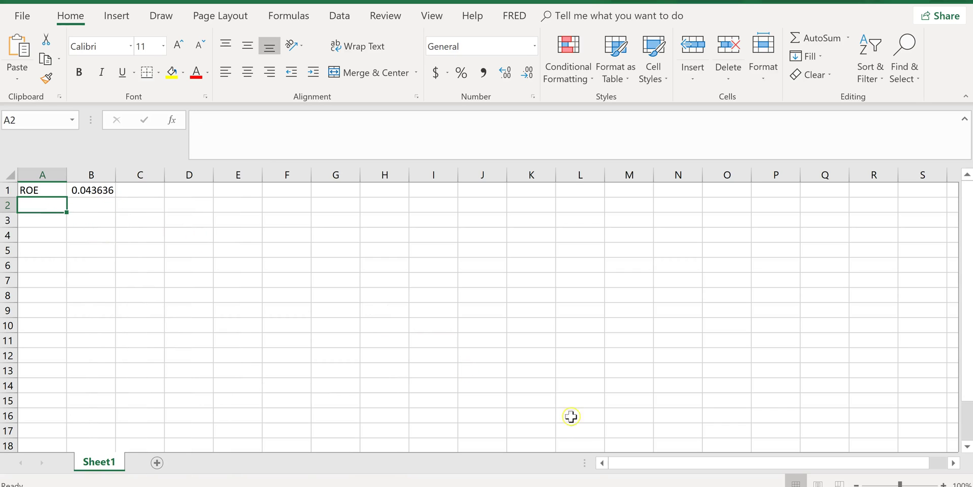
- Look through the open PowerPoint presentations for the Sustainable Growth Rate slide and examine its formula
{"action": "left_click", "coordinate": [578, 485]}
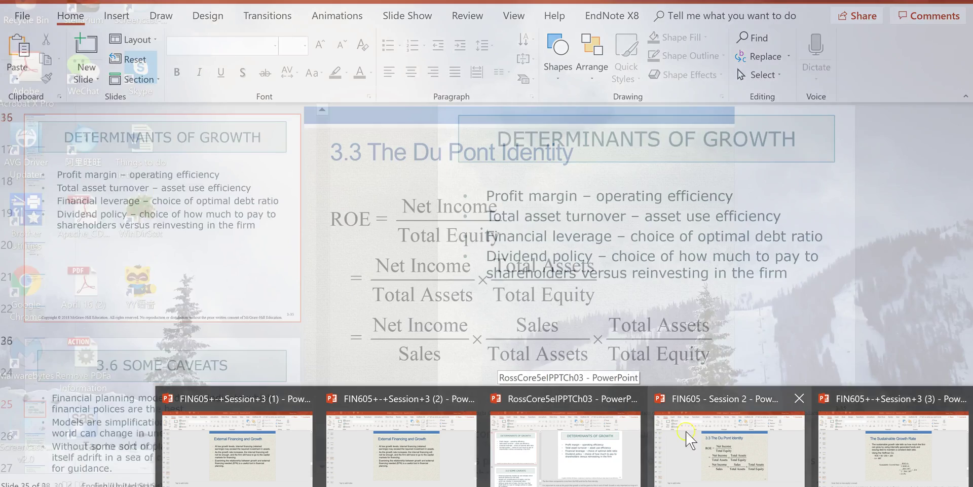
{"action": "left_click", "coordinate": [689, 439]}
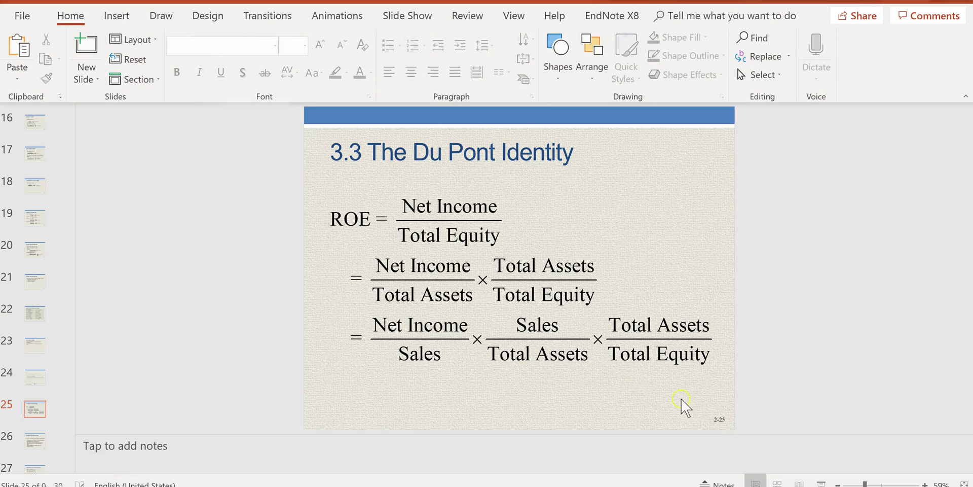
{"action": "left_click", "coordinate": [557, 485]}
{"action": "left_click", "coordinate": [432, 429]}
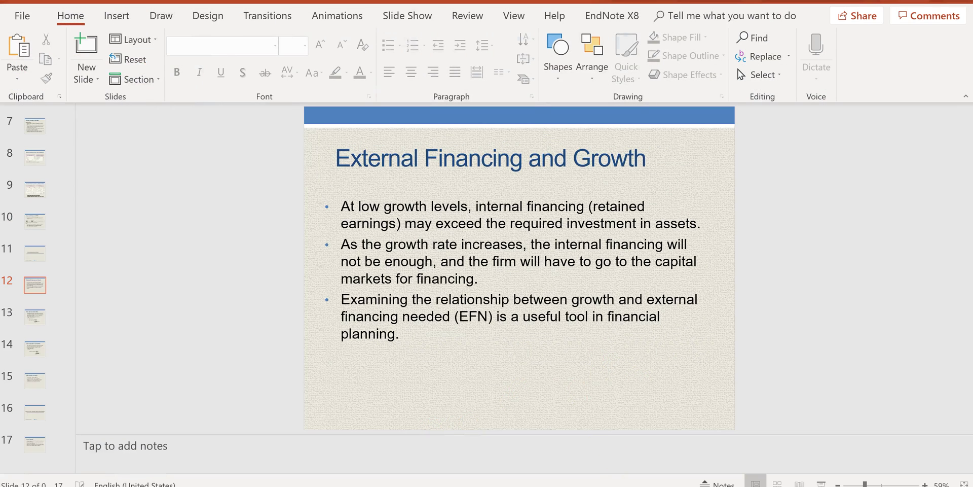
{"action": "mouse_move", "coordinate": [562, 485]}
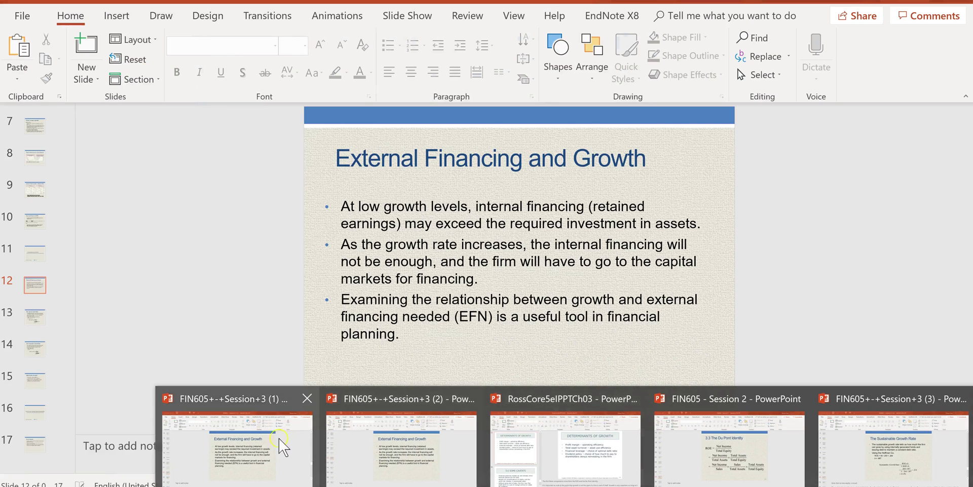
{"action": "left_click", "coordinate": [244, 435]}
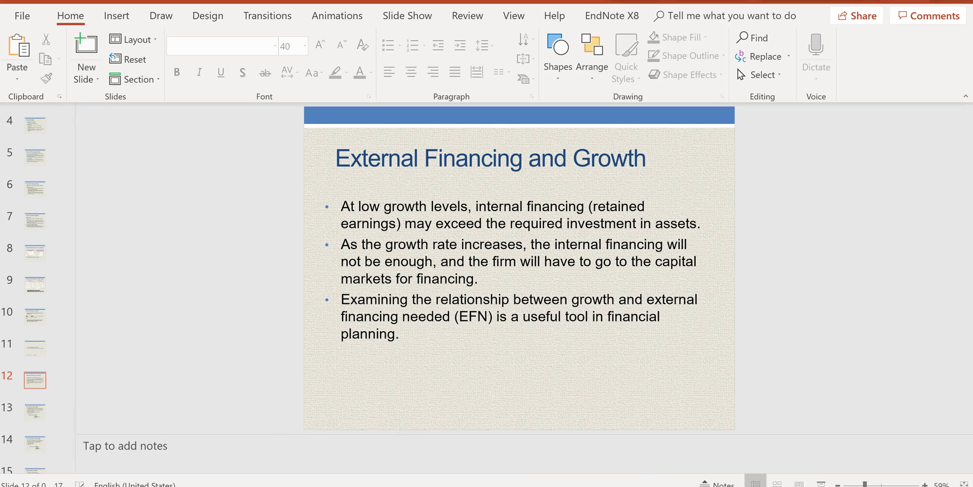
{"action": "mouse_move", "coordinate": [563, 485]}
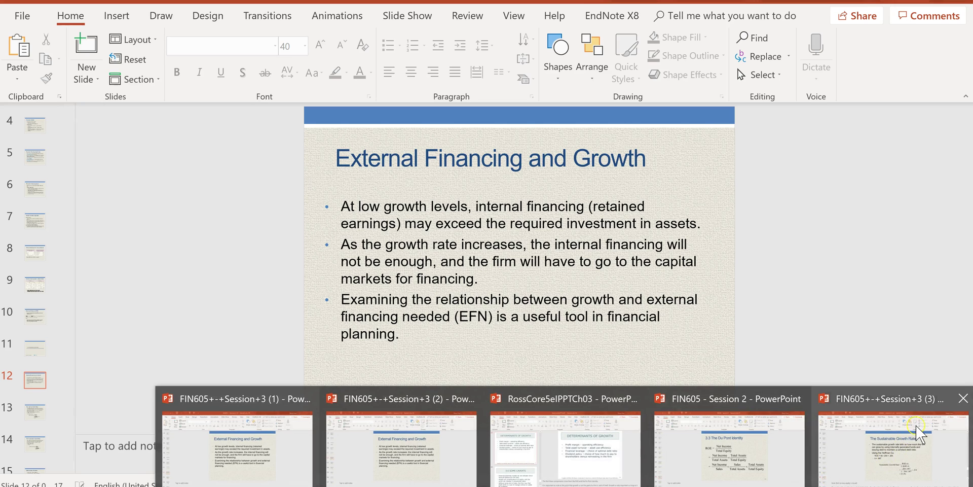
{"action": "left_click", "coordinate": [918, 428]}
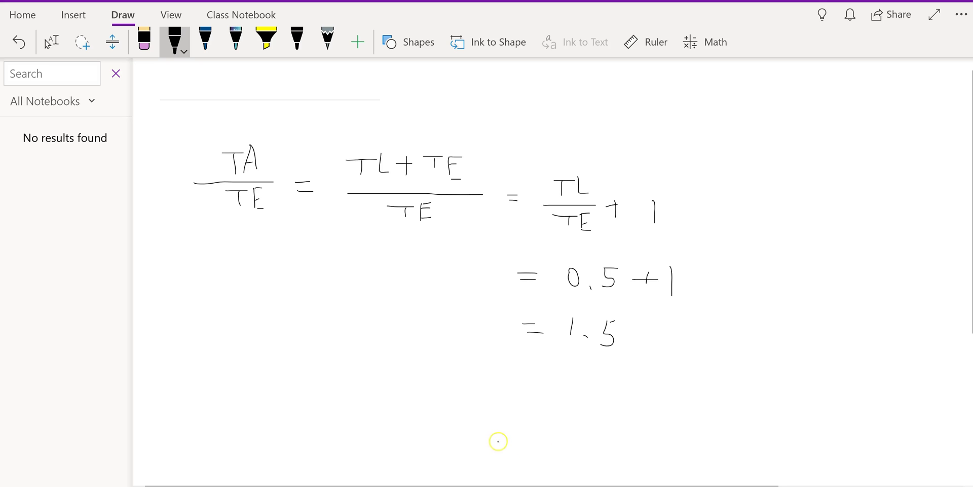
- Handwrite 10% = below the OneNote equations, and place the ROE value copied from Excel cell B1 after the equals sign
{"action": "left_click_drag", "start_coordinate": [276, 395], "coordinate": [275, 404]}
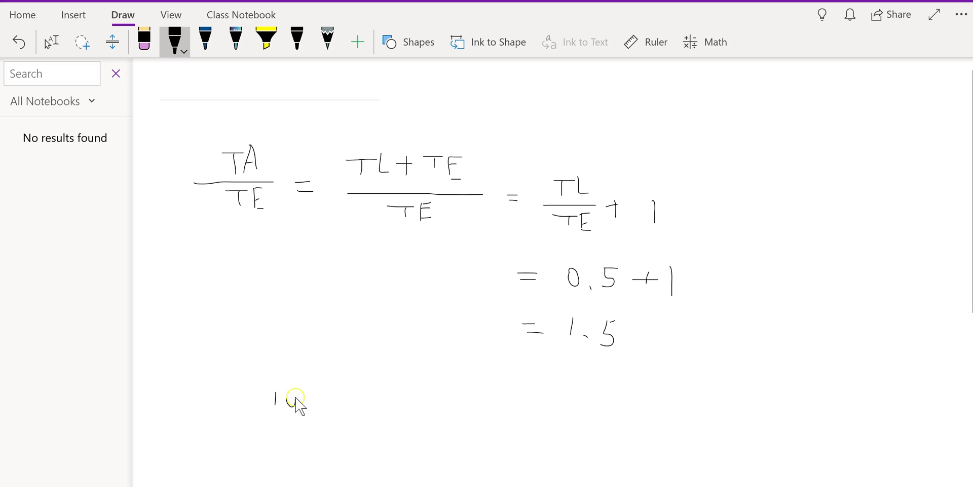
{"action": "mouse_move", "coordinate": [292, 395]}
{"action": "left_mouse_down"}
{"action": "mouse_move", "coordinate": [317, 391]}
{"action": "mouse_move", "coordinate": [297, 426]}
{"action": "mouse_move", "coordinate": [325, 416]}
{"action": "mouse_move", "coordinate": [317, 406]}
{"action": "mouse_move", "coordinate": [384, 405]}
{"action": "left_mouse_up"}
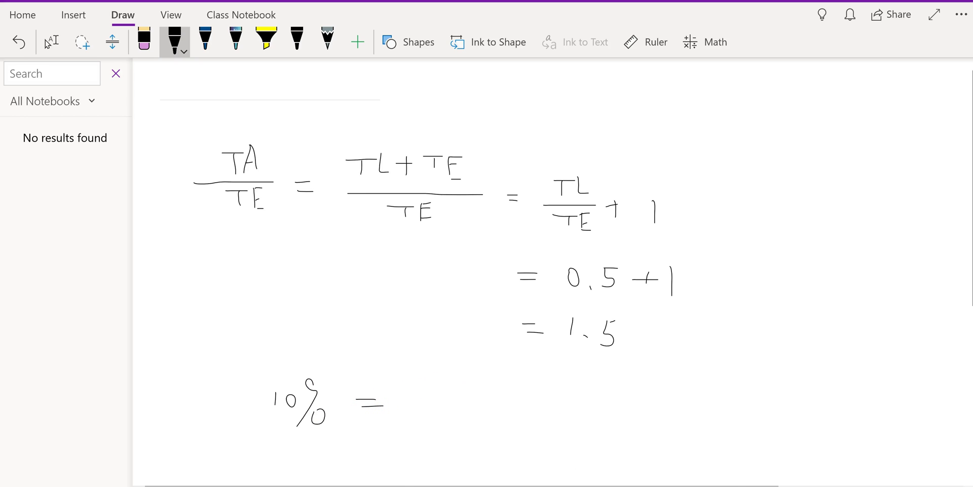
{"action": "left_click", "coordinate": [639, 425]}
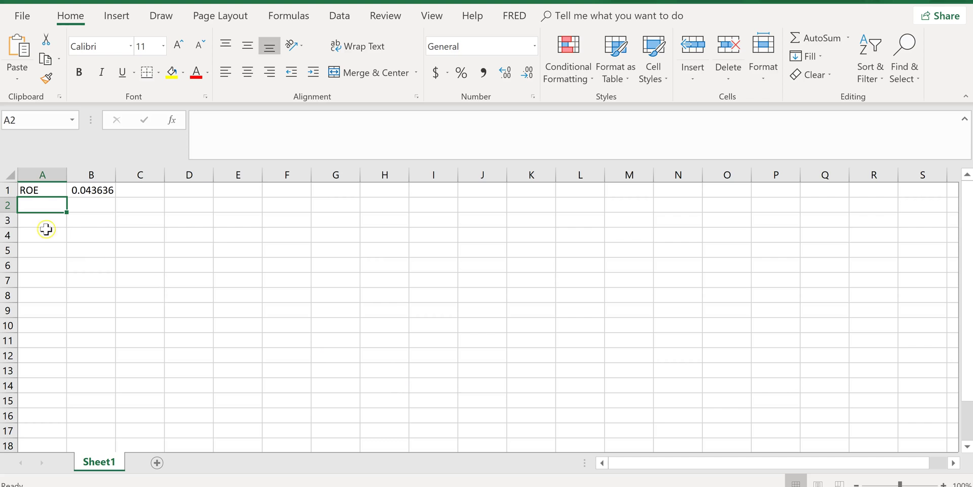
{"action": "left_click", "coordinate": [100, 190]}
{"action": "key", "text": "ctrl+c"}
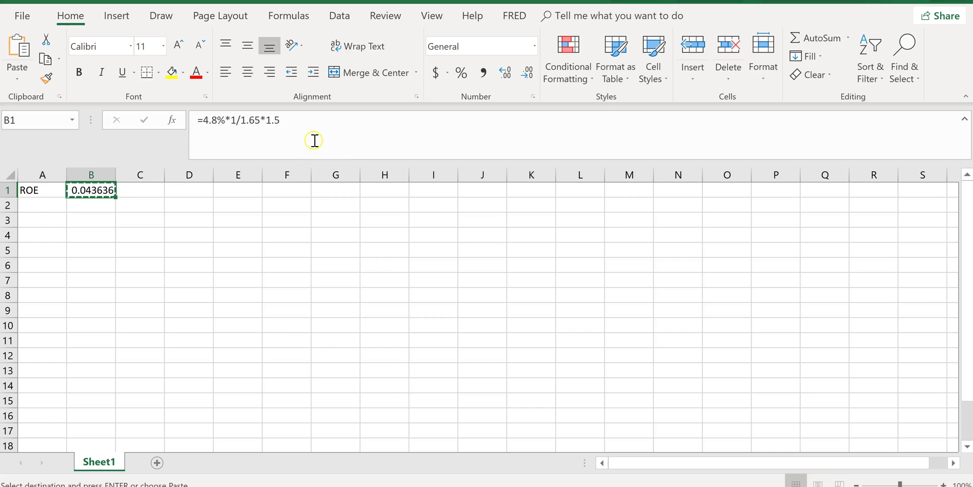
{"action": "key", "text": "alt+Tab"}
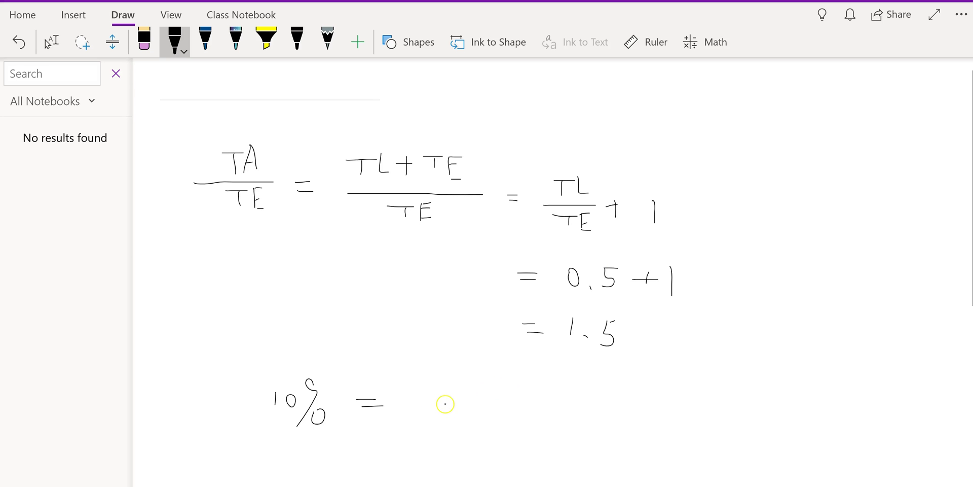
{"action": "key", "text": "ctrl+v"}
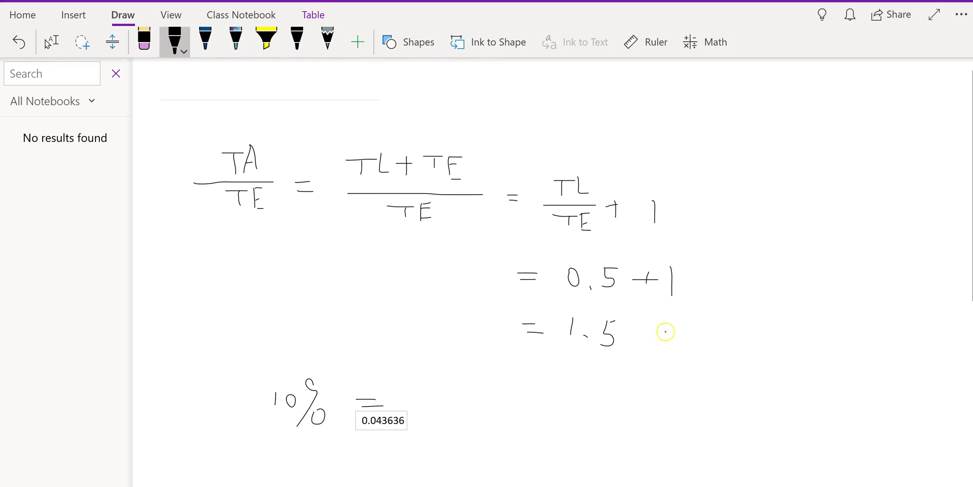
{"action": "key", "text": "Escape"}
{"action": "left_click_drag", "start_coordinate": [580, 402], "coordinate": [620, 375]}
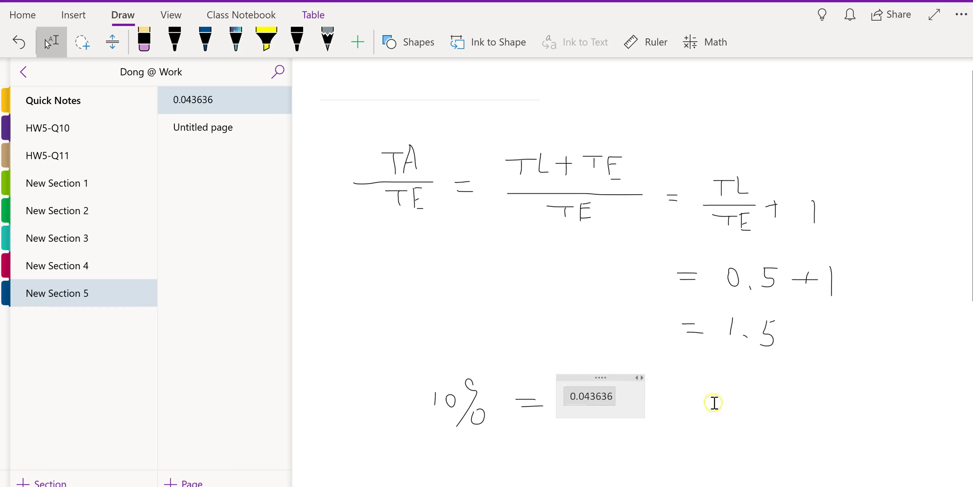
- Complete the growth equation by handwriting × b after the pasted ROE and the denominator 1 − 0.043636 × b under a fraction line
{"action": "left_click", "coordinate": [685, 400]}
{"action": "left_click", "coordinate": [164, 43]}
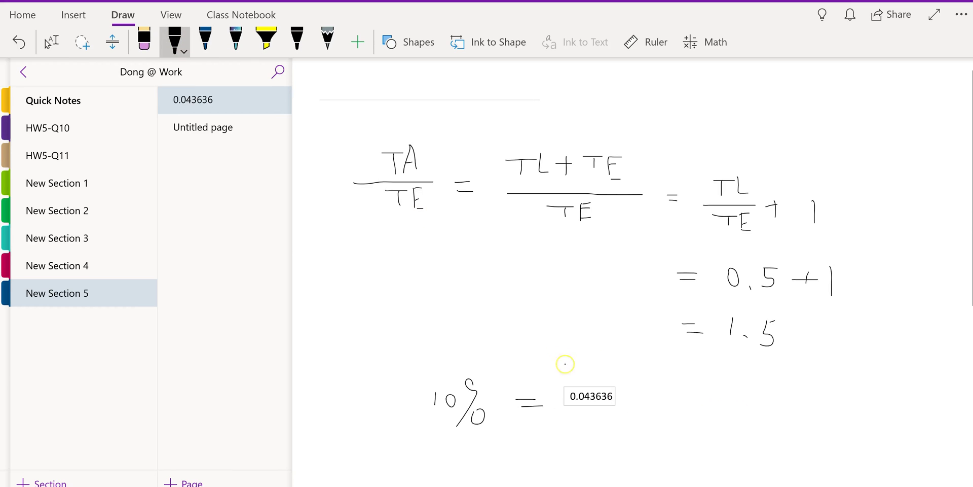
{"action": "mouse_move", "coordinate": [627, 393]}
{"action": "left_mouse_down"}
{"action": "mouse_move", "coordinate": [624, 402]}
{"action": "mouse_move", "coordinate": [645, 410]}
{"action": "mouse_move", "coordinate": [641, 399]}
{"action": "left_mouse_up"}
{"action": "left_click_drag", "start_coordinate": [554, 414], "coordinate": [665, 421]}
{"action": "mouse_move", "coordinate": [562, 429]}
{"action": "left_mouse_down"}
{"action": "mouse_move", "coordinate": [561, 439]}
{"action": "mouse_move", "coordinate": [604, 428]}
{"action": "mouse_move", "coordinate": [617, 443]}
{"action": "mouse_move", "coordinate": [631, 440]}
{"action": "left_mouse_up"}
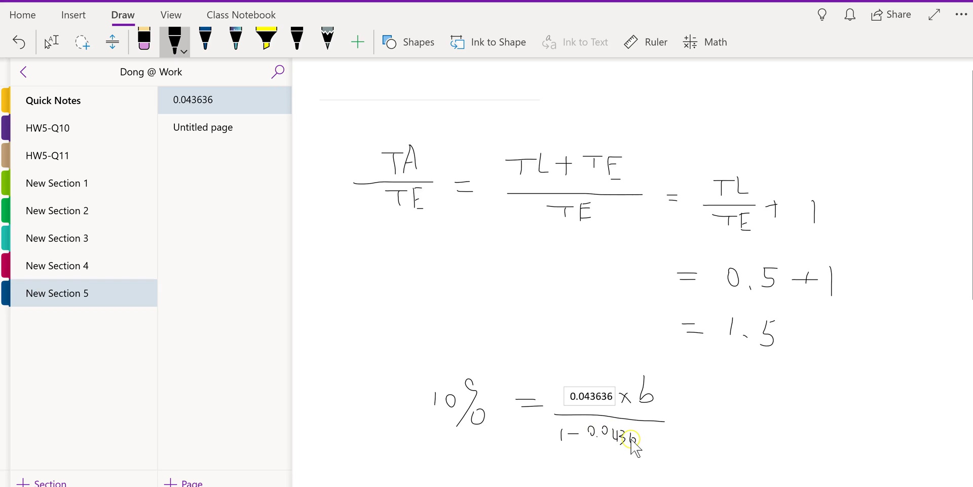
{"action": "mouse_move", "coordinate": [642, 433]}
{"action": "left_mouse_down"}
{"action": "mouse_move", "coordinate": [644, 446]}
{"action": "mouse_move", "coordinate": [674, 448]}
{"action": "mouse_move", "coordinate": [676, 422]}
{"action": "left_mouse_up"}
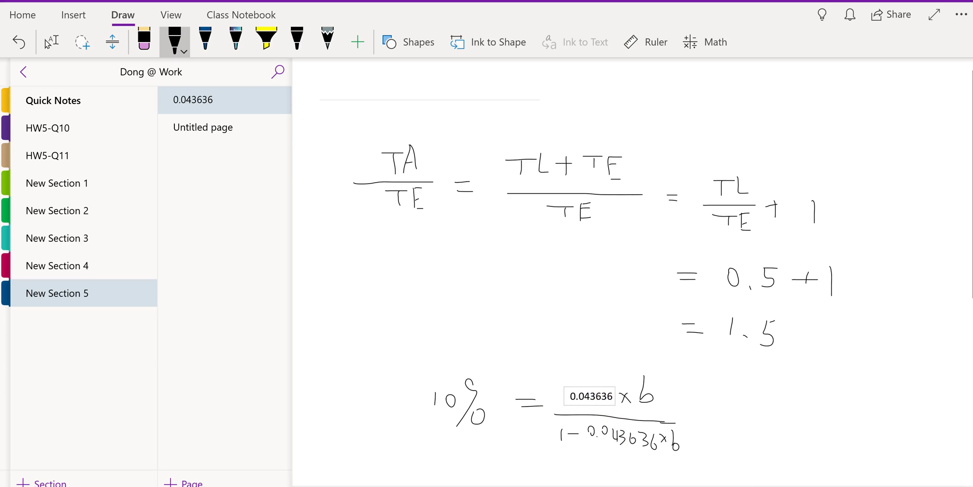
- Switch to the Excel workbook, label cell A2 as b and enter 0.5 in B2
{"action": "mouse_move", "coordinate": [573, 485]}
{"action": "left_click", "coordinate": [642, 423]}
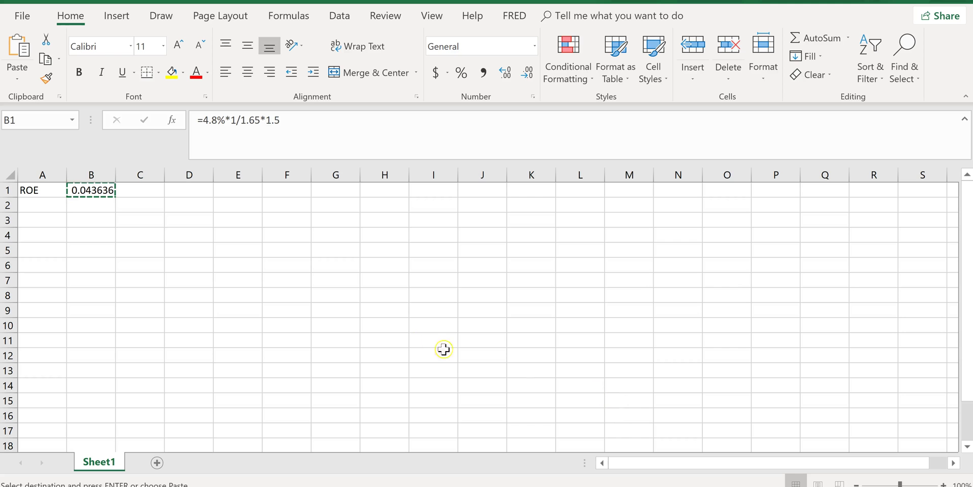
{"action": "left_click", "coordinate": [48, 212]}
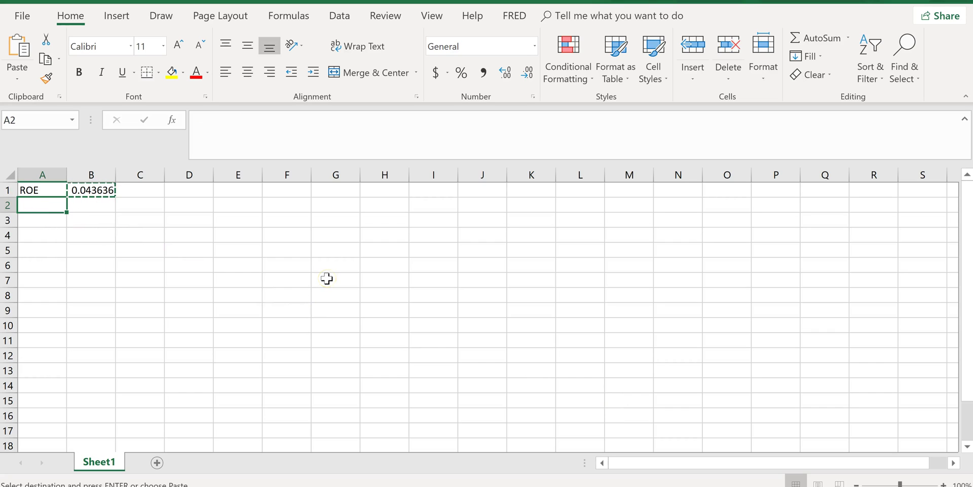
{"action": "key", "text": "Return"}
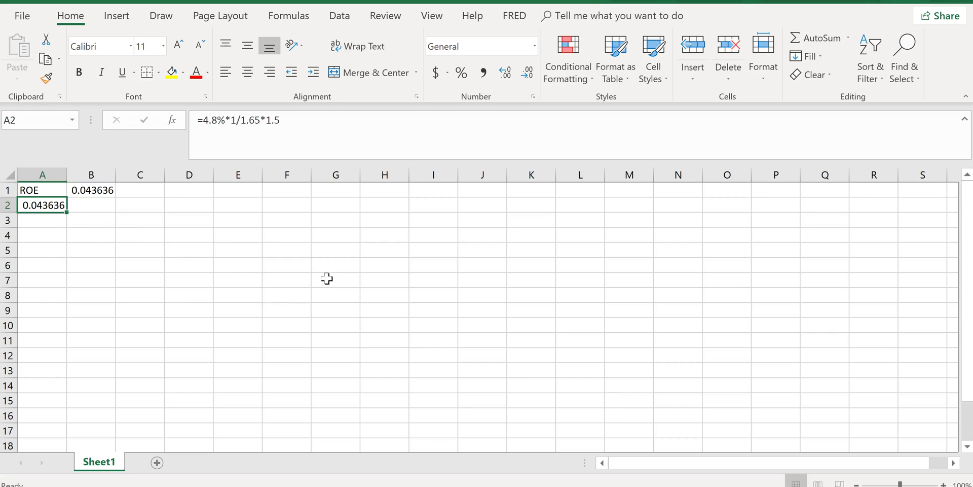
{"action": "type", "text": "b"}
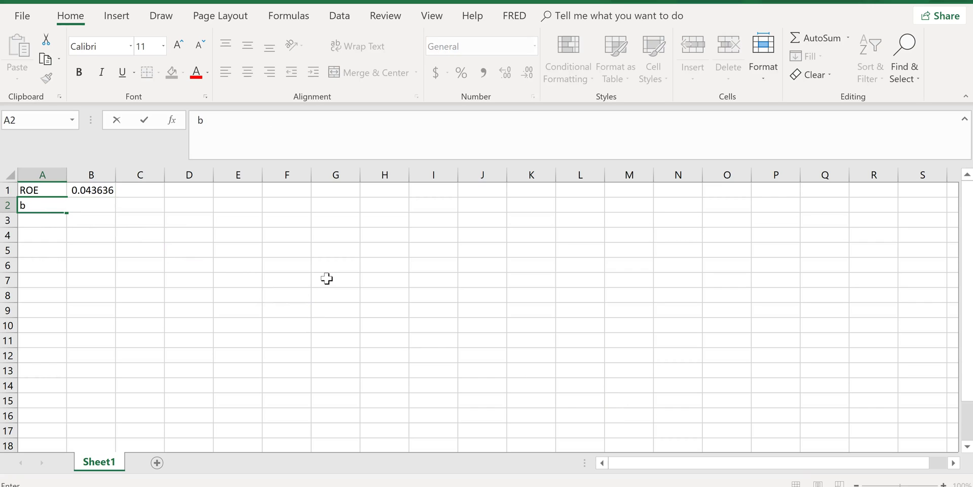
{"action": "key", "text": "Tab"}
{"action": "type", "text": "0"}
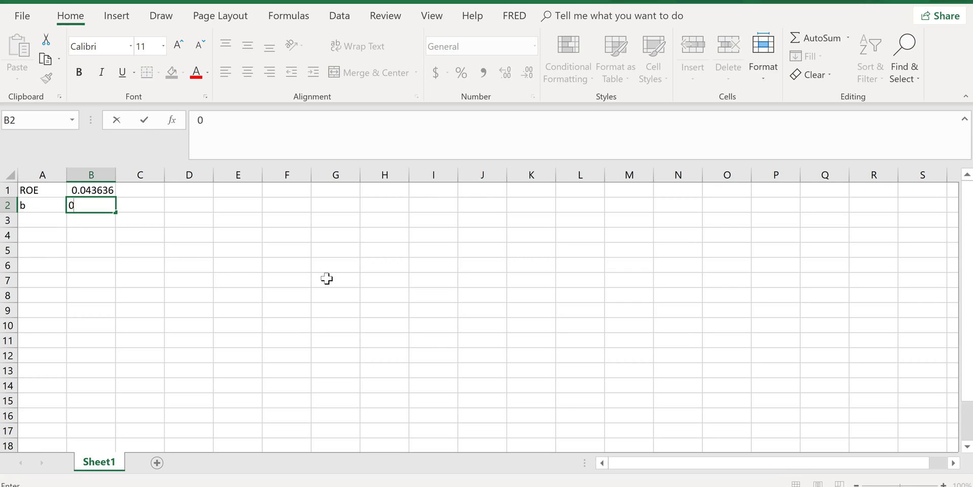
{"action": "type", "text": ".5"}
{"action": "key", "text": "Return"}
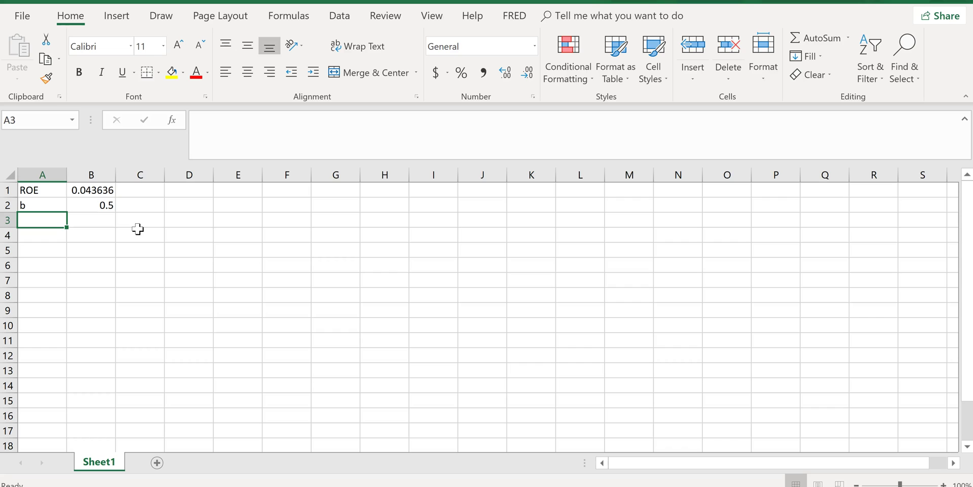
- Rearrange the growth equation in OneNote: circle the fraction, handwrite −10% after it, and replace the 10% before the equals sign with 0
{"action": "key", "text": "alt+Tab"}
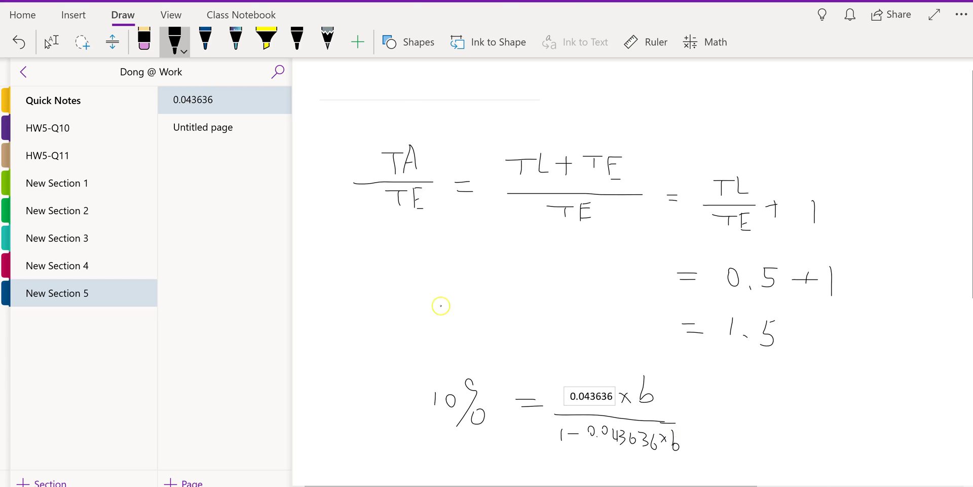
{"action": "key", "text": "alt+Tab"}
{"action": "key", "text": "alt+Tab"}
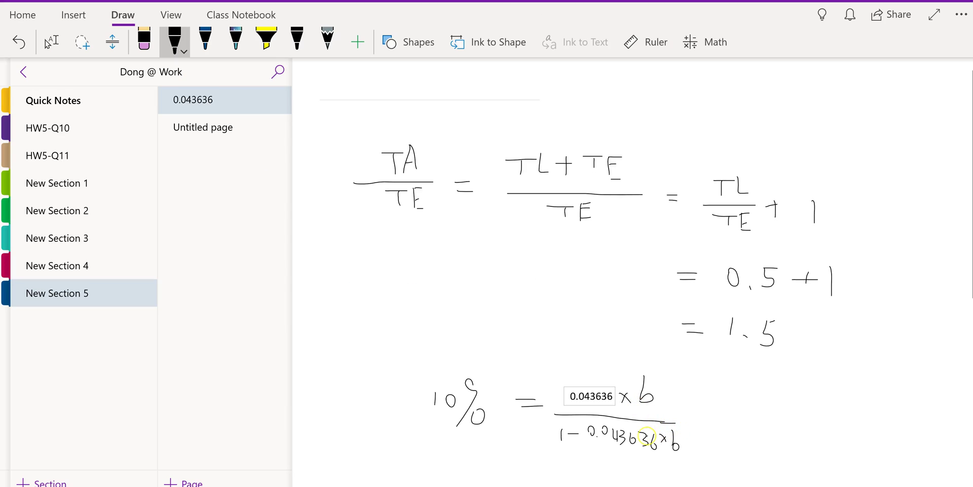
{"action": "scroll", "coordinate": [760, 404], "scroll_direction": "down", "scroll_amount": 1}
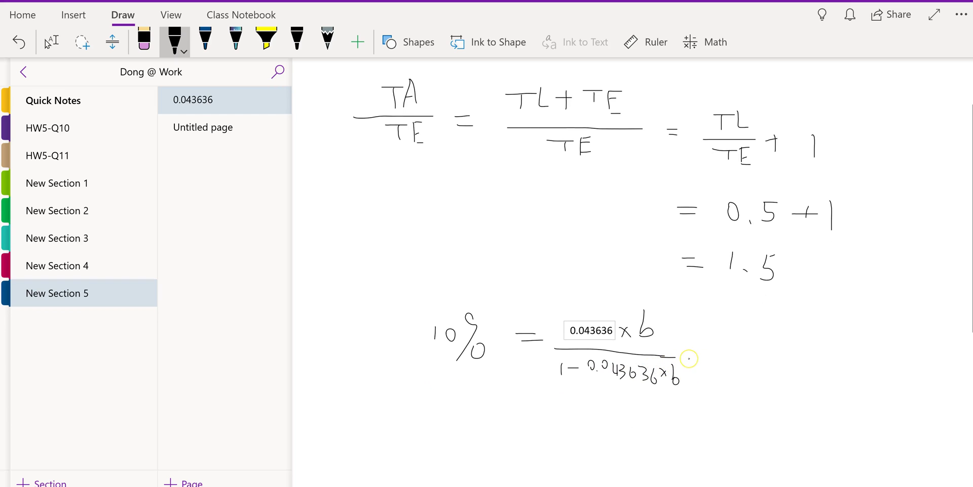
{"action": "mouse_move", "coordinate": [556, 380]}
{"action": "left_mouse_down"}
{"action": "mouse_move", "coordinate": [568, 396]}
{"action": "mouse_move", "coordinate": [690, 379]}
{"action": "mouse_move", "coordinate": [614, 304]}
{"action": "mouse_move", "coordinate": [549, 352]}
{"action": "mouse_move", "coordinate": [551, 388]}
{"action": "left_mouse_up"}
{"action": "mouse_move", "coordinate": [708, 356]}
{"action": "left_mouse_down"}
{"action": "mouse_move", "coordinate": [734, 356]}
{"action": "mouse_move", "coordinate": [742, 372]}
{"action": "mouse_move", "coordinate": [769, 360]}
{"action": "mouse_move", "coordinate": [760, 353]}
{"action": "mouse_move", "coordinate": [791, 357]}
{"action": "mouse_move", "coordinate": [751, 400]}
{"action": "mouse_move", "coordinate": [795, 394]}
{"action": "left_mouse_up"}
{"action": "left_click", "coordinate": [144, 39]}
{"action": "mouse_move", "coordinate": [479, 297]}
{"action": "left_mouse_down"}
{"action": "mouse_move", "coordinate": [438, 316]}
{"action": "mouse_move", "coordinate": [463, 299]}
{"action": "mouse_move", "coordinate": [474, 354]}
{"action": "left_mouse_up"}
{"action": "left_click", "coordinate": [191, 42]}
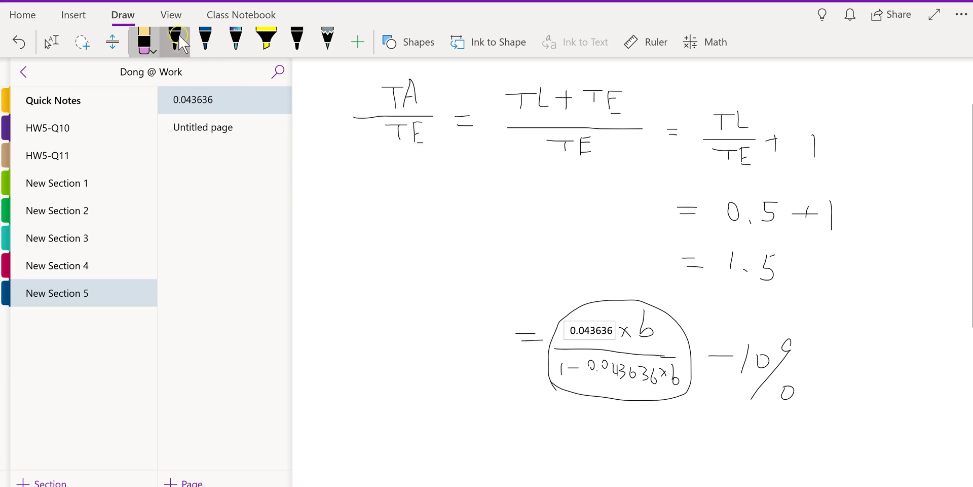
{"action": "mouse_move", "coordinate": [484, 331]}
{"action": "left_mouse_down"}
{"action": "mouse_move", "coordinate": [466, 329]}
{"action": "mouse_move", "coordinate": [487, 345]}
{"action": "mouse_move", "coordinate": [474, 330]}
{"action": "left_mouse_up"}
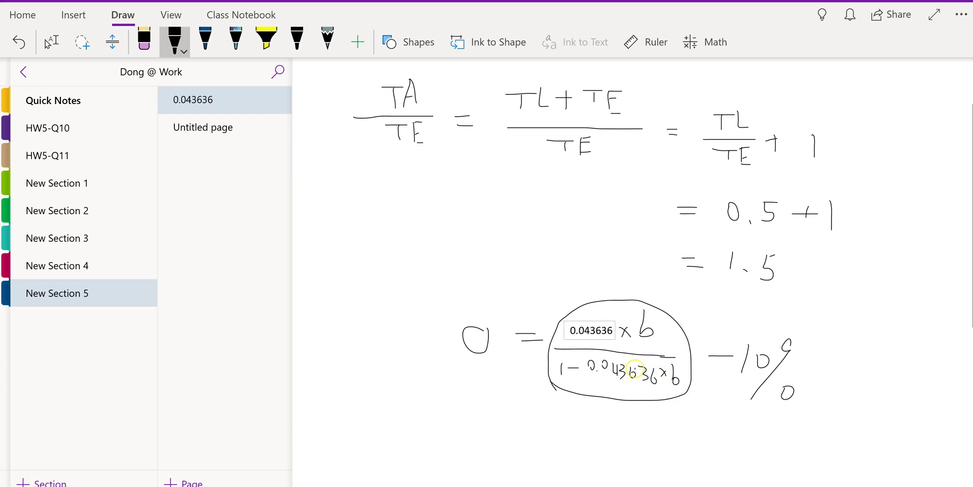
- Switch to Excel and build the growth formula =B1*B2/(1-B1*B2) in cell A3
{"action": "key", "text": "alt+Tab"}
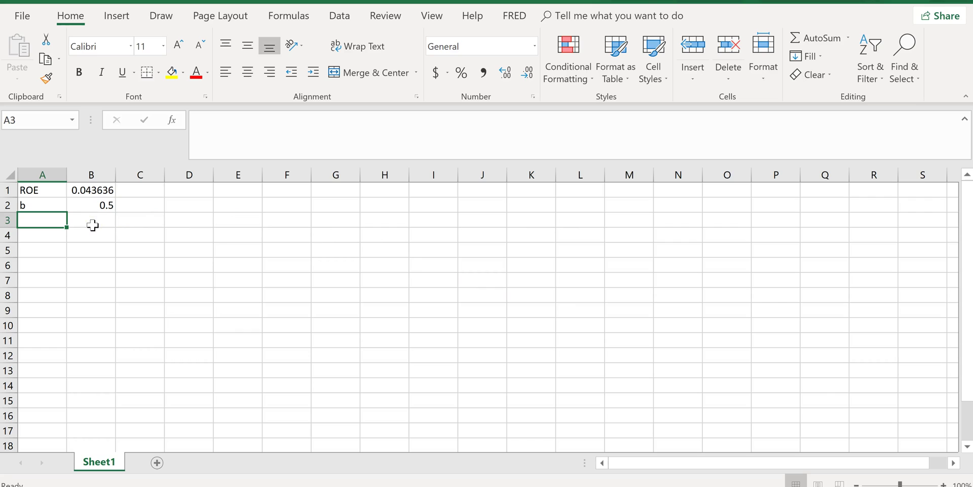
{"action": "type", "text": "="}
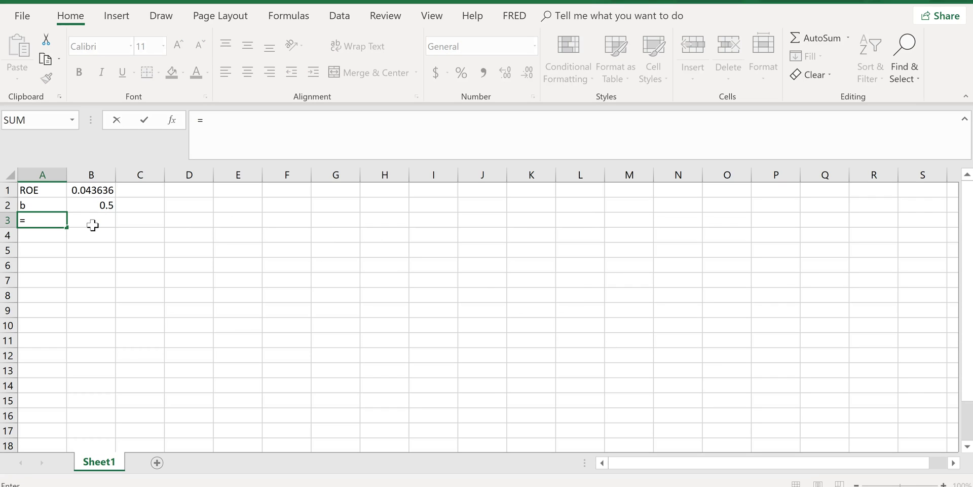
{"action": "left_click", "coordinate": [93, 191]}
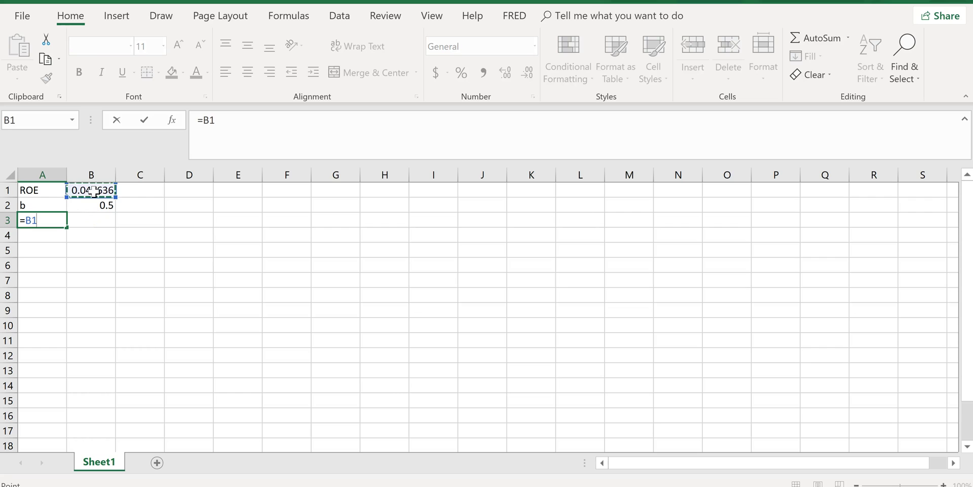
{"action": "type", "text": "*"}
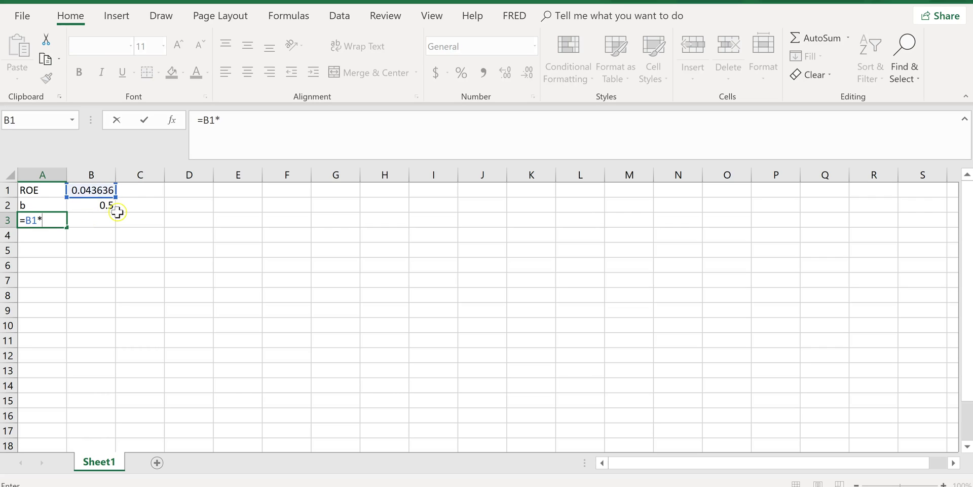
{"action": "left_click", "coordinate": [108, 205]}
{"action": "type", "text": "/"}
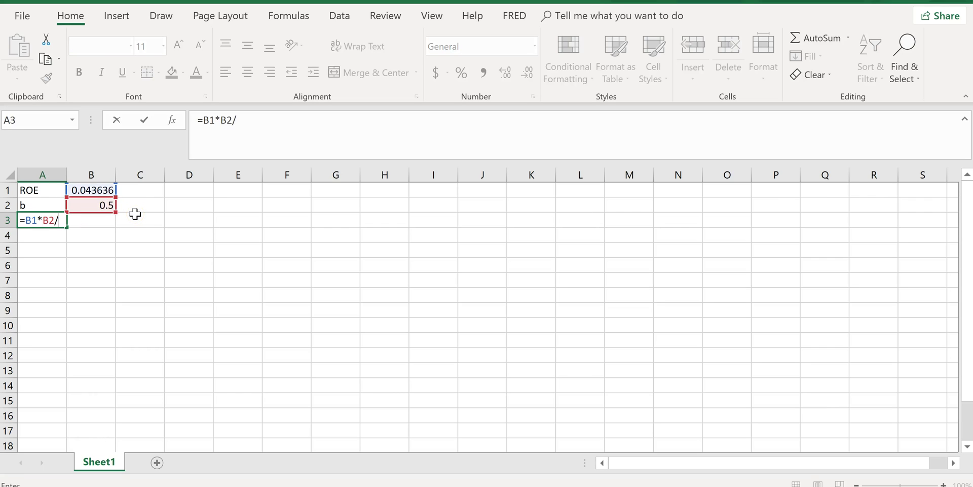
{"action": "type", "text": "(1-"}
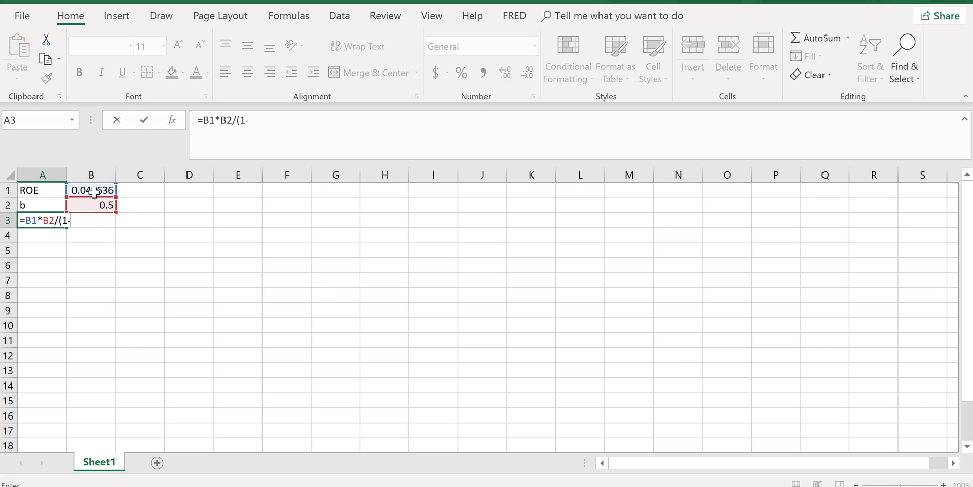
{"action": "left_click", "coordinate": [93, 191]}
{"action": "type", "text": "*"}
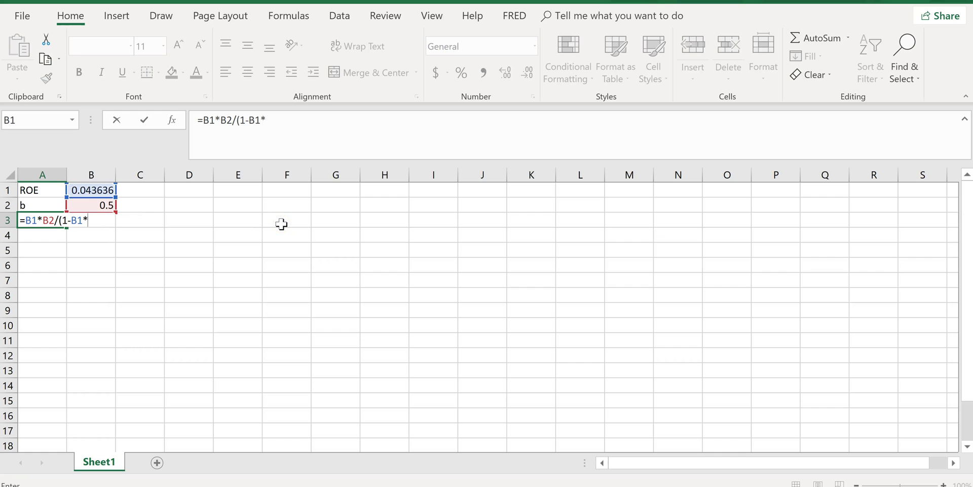
{"action": "left_click", "coordinate": [105, 207]}
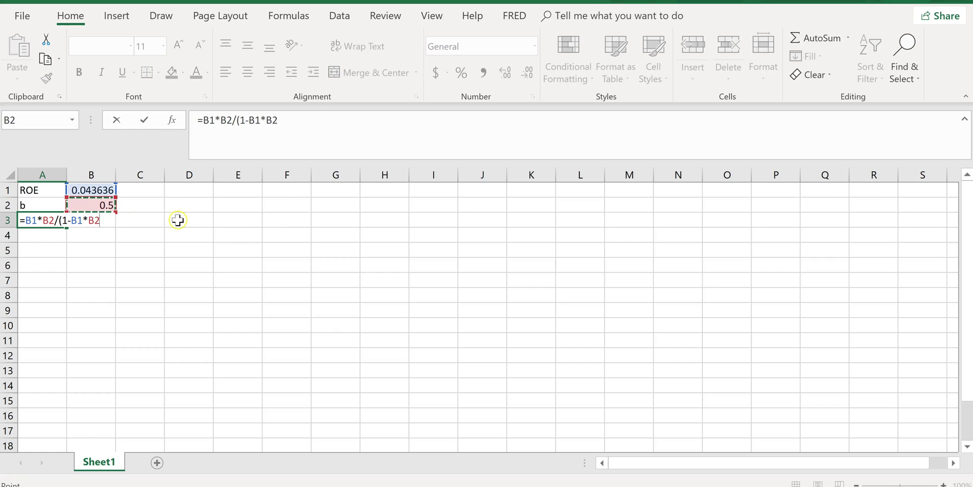
{"action": "type", "text": ")"}
- Check the rearranged equation in OneNote, and complete the Excel formula in A3 as =B1*B2/(1-B1*B2)-10%
{"action": "key", "text": "alt+Tab"}
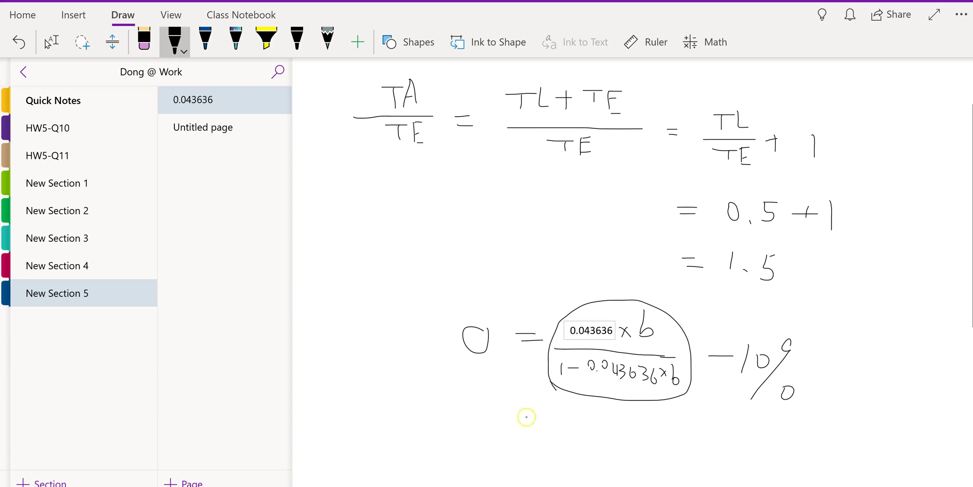
{"action": "key", "text": "alt+Tab"}
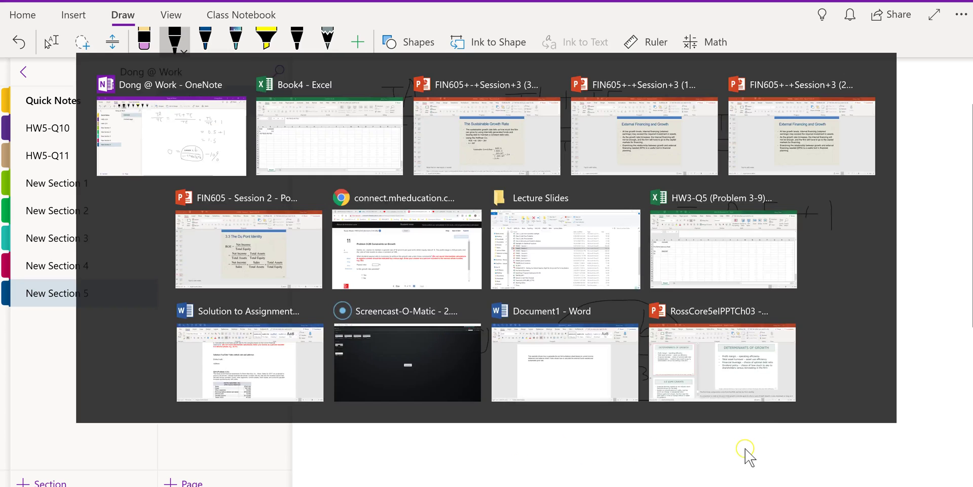
{"action": "left_click", "coordinate": [331, 126]}
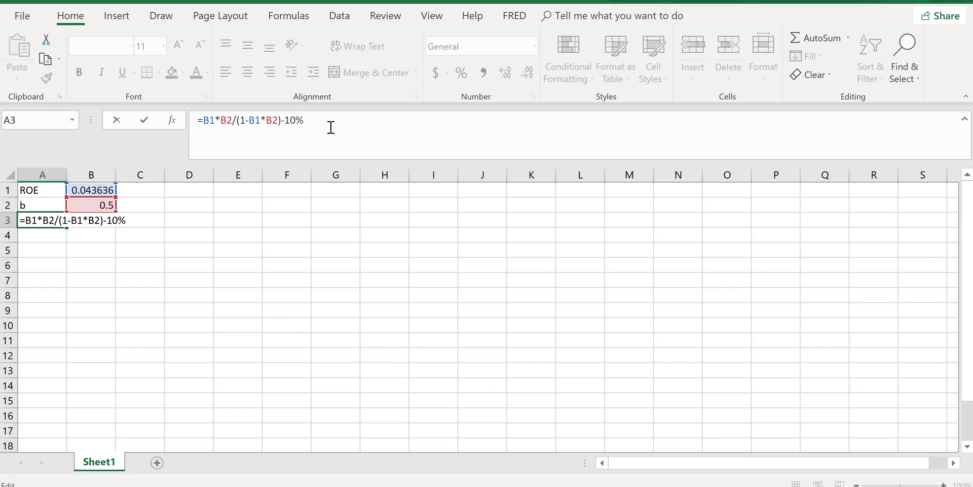
{"action": "key", "text": "Return"}
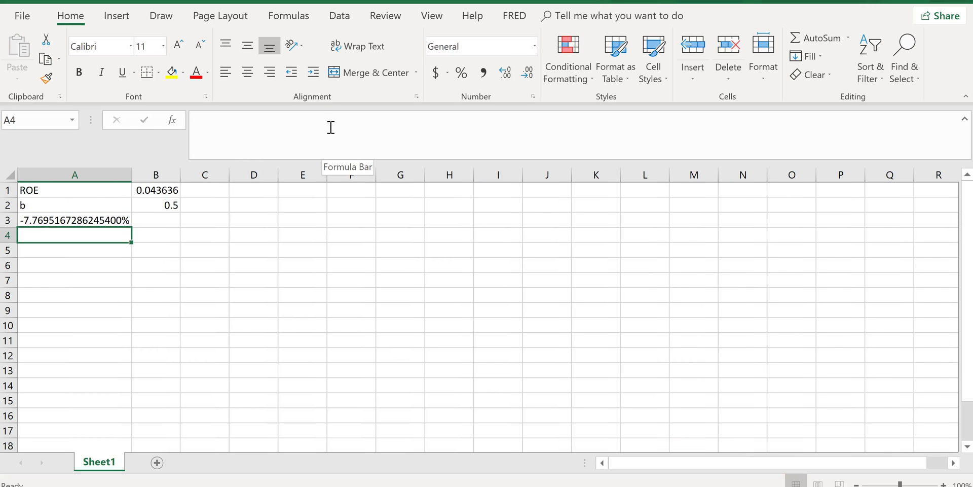
- Change the number format of cell A3 to General
{"action": "left_click", "coordinate": [87, 221]}
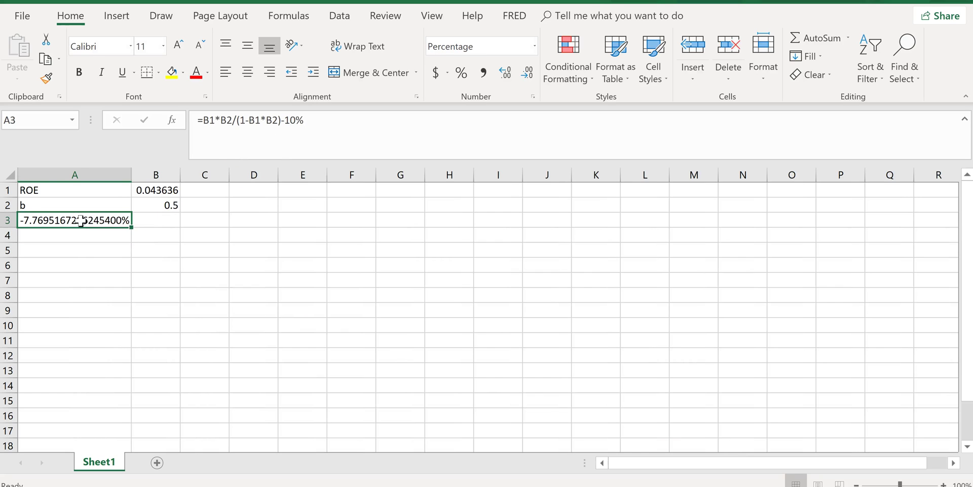
{"action": "right_click", "coordinate": [82, 221]}
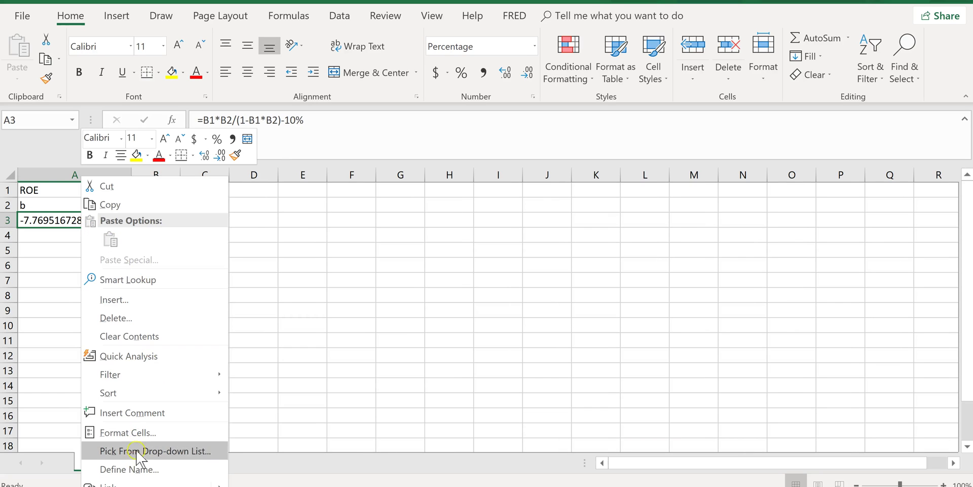
{"action": "left_click", "coordinate": [135, 432]}
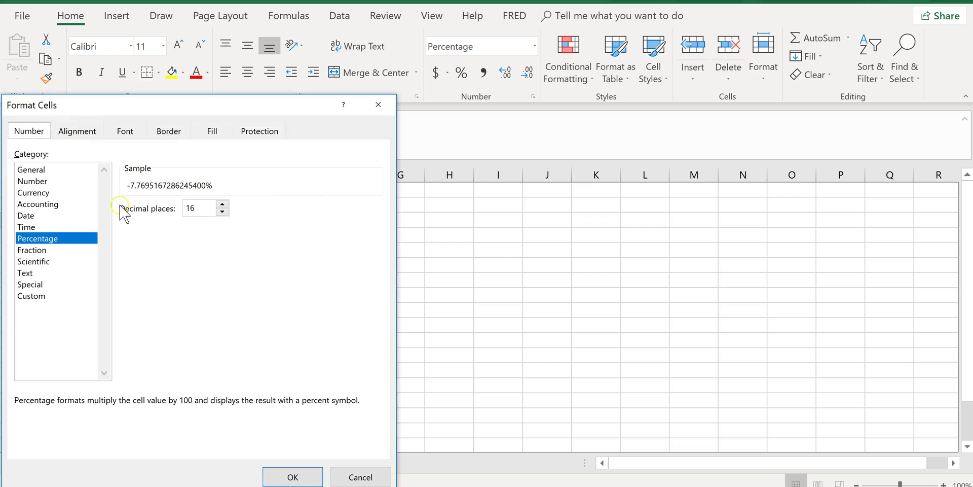
{"action": "left_click", "coordinate": [31, 169]}
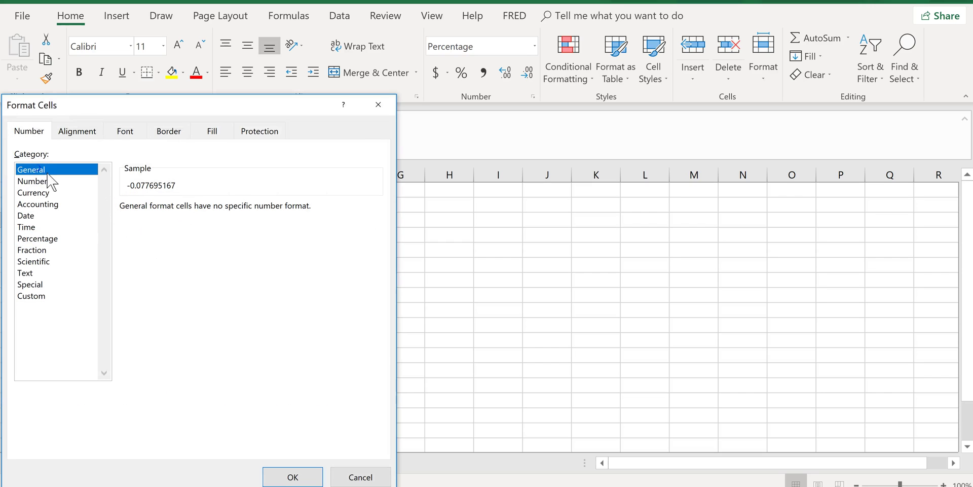
{"action": "left_click", "coordinate": [287, 471]}
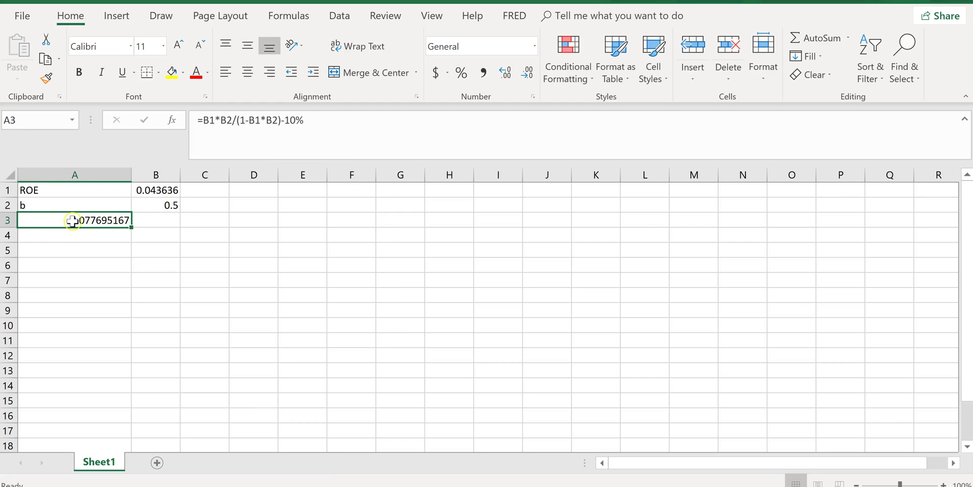
- Check the rearranged equation in OneNote, return to Excel, and open Goal Seek for cell A3
{"action": "key", "text": "alt+Tab"}
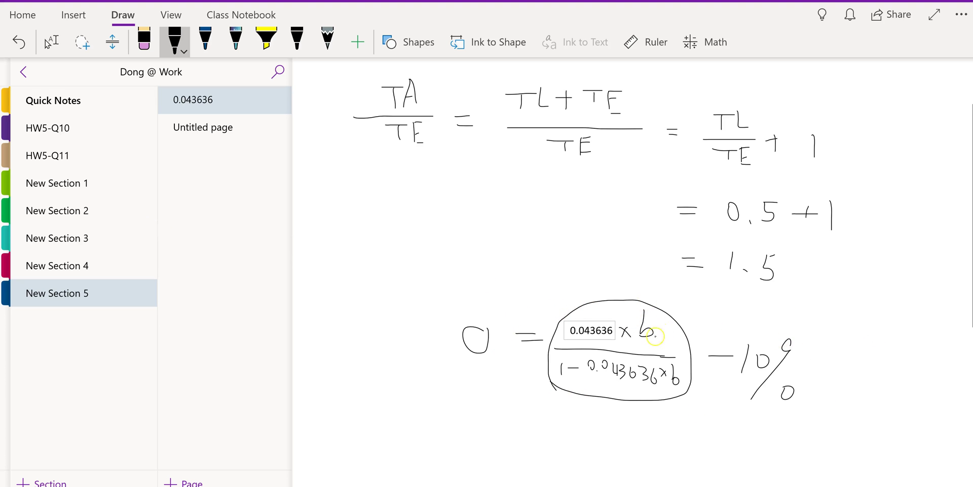
{"action": "key", "text": "alt+Tab"}
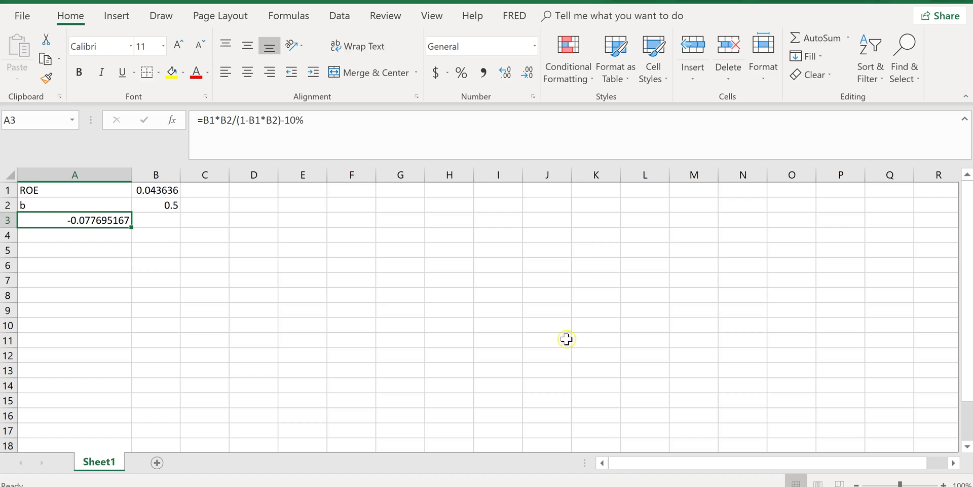
{"action": "left_click", "coordinate": [120, 221]}
{"action": "left_click", "coordinate": [340, 18]}
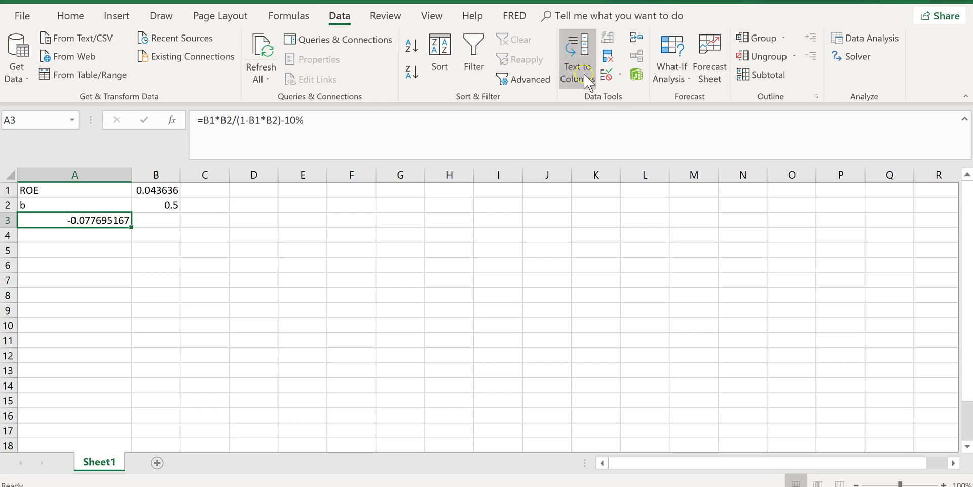
{"action": "left_click", "coordinate": [678, 79]}
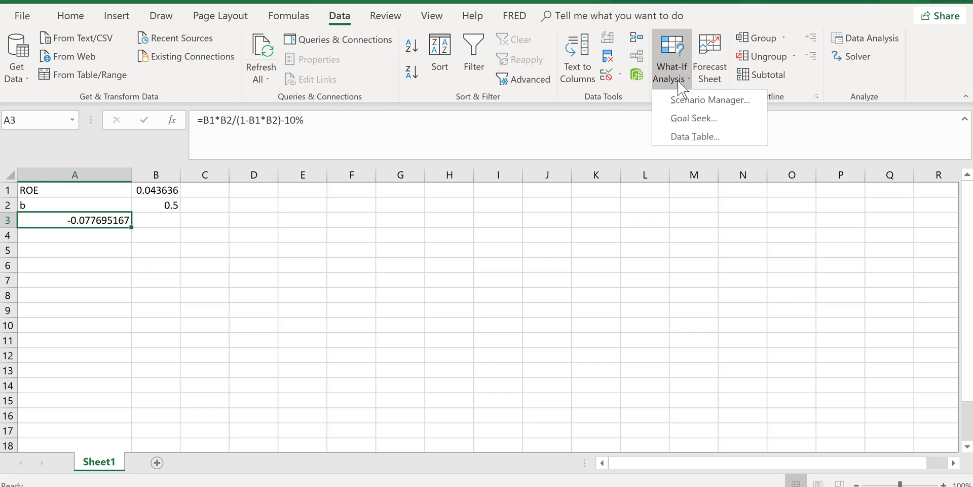
{"action": "left_click", "coordinate": [688, 110]}
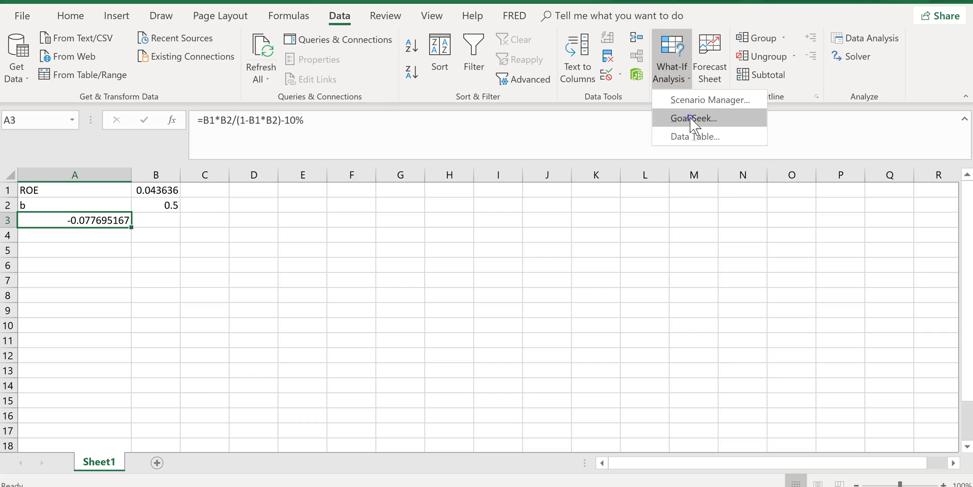
{"action": "left_click", "coordinate": [692, 121]}
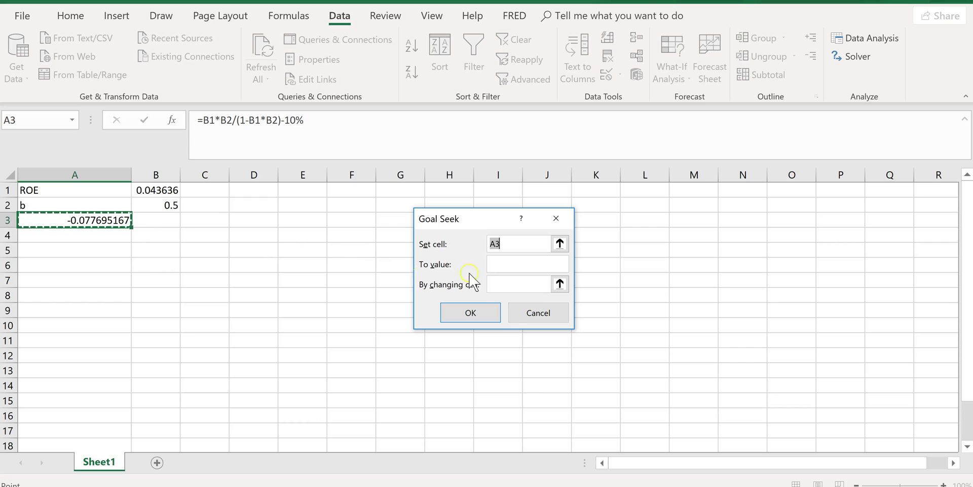
- Run Goal Seek to bring A3 to the value 0 by changing cell B2, and accept the solution
{"action": "left_click", "coordinate": [510, 265]}
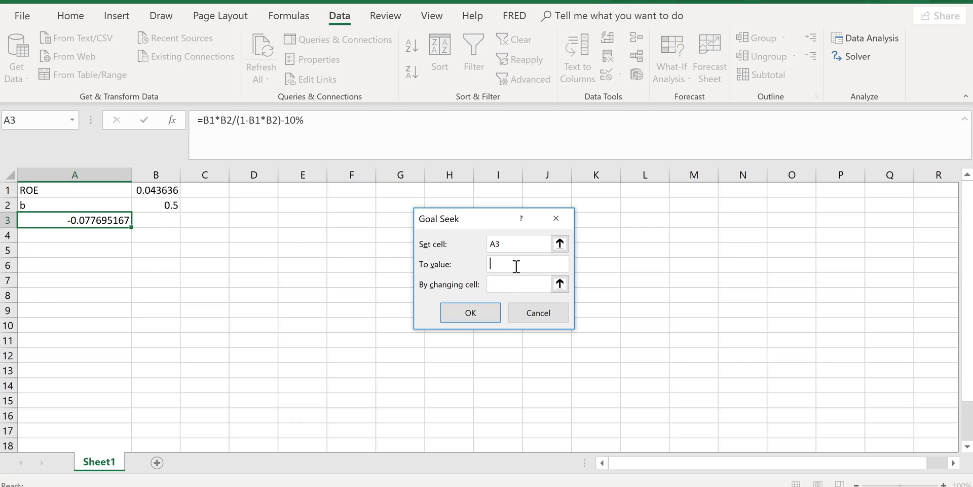
{"action": "type", "text": "0"}
{"action": "left_click", "coordinate": [505, 282]}
{"action": "left_click", "coordinate": [167, 205]}
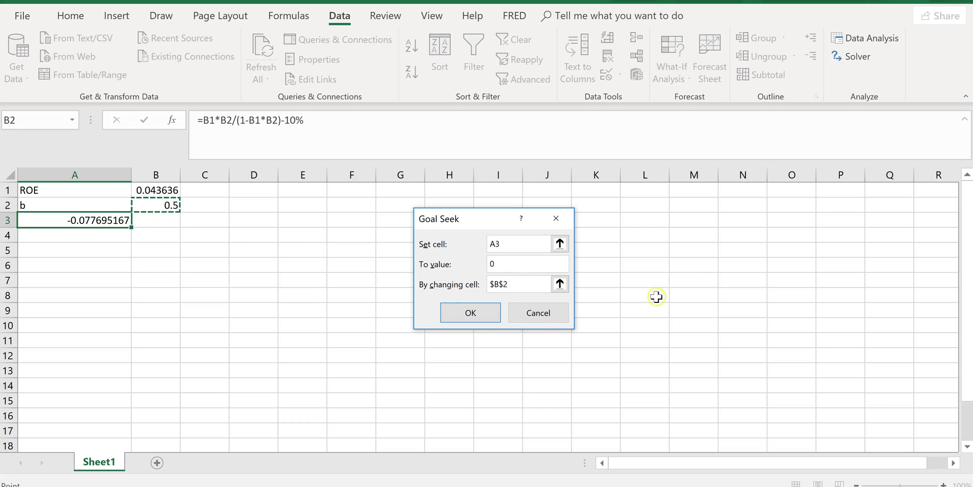
{"action": "left_click", "coordinate": [473, 313]}
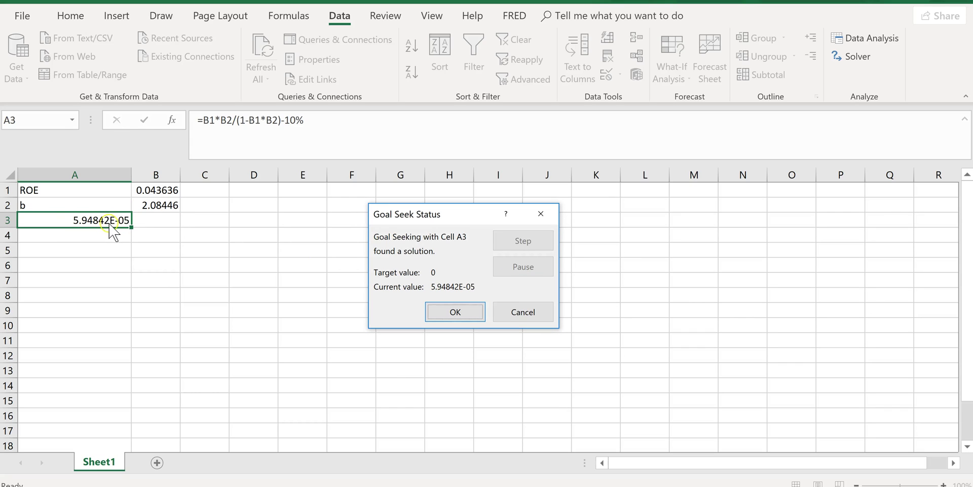
{"action": "left_click", "coordinate": [451, 316]}
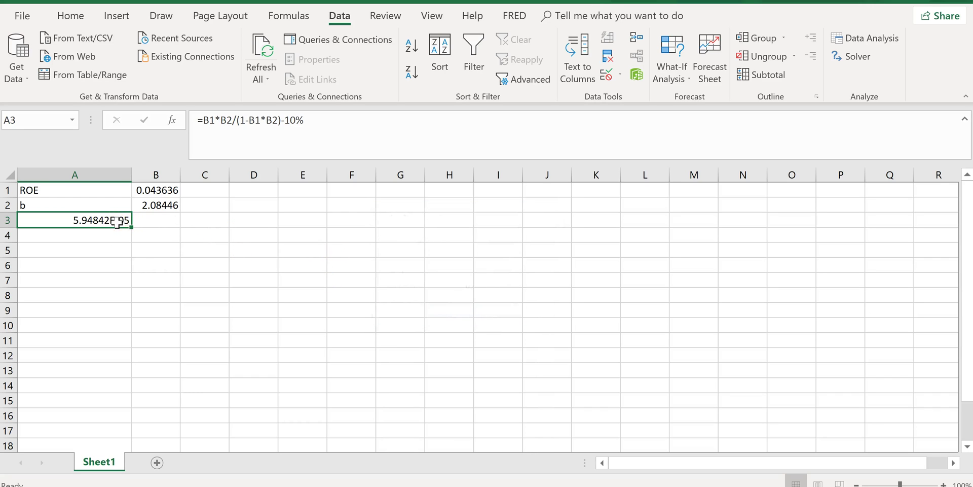
- Autofit the width of column A and format cell A3 as Number with 8 decimal places
{"action": "double_click", "coordinate": [132, 174]}
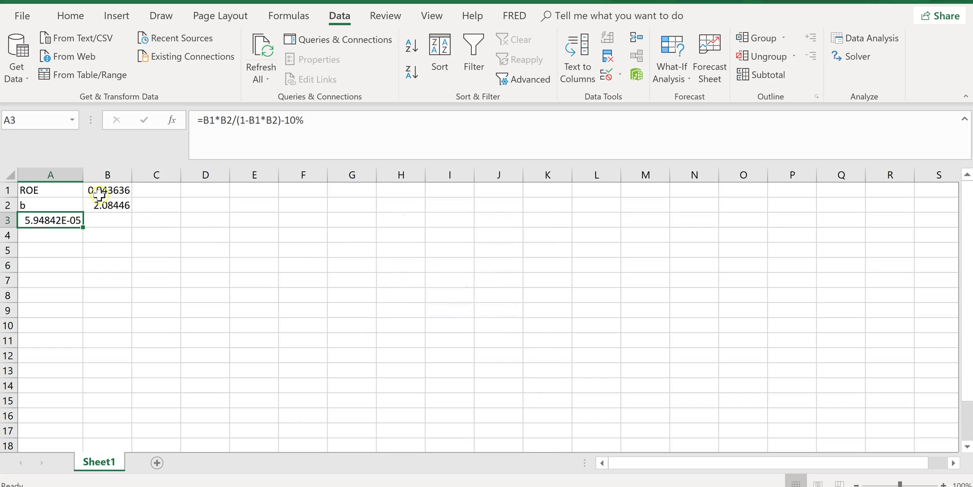
{"action": "right_click", "coordinate": [54, 221]}
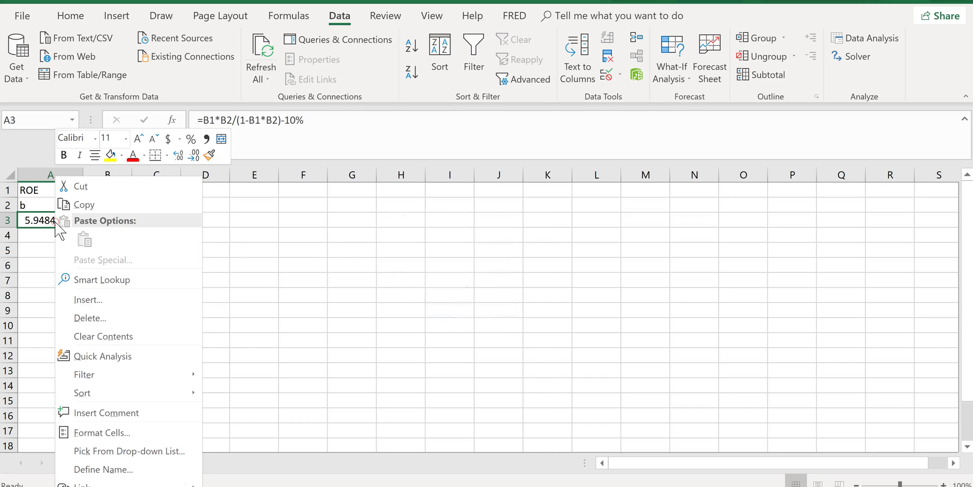
{"action": "left_click", "coordinate": [124, 427]}
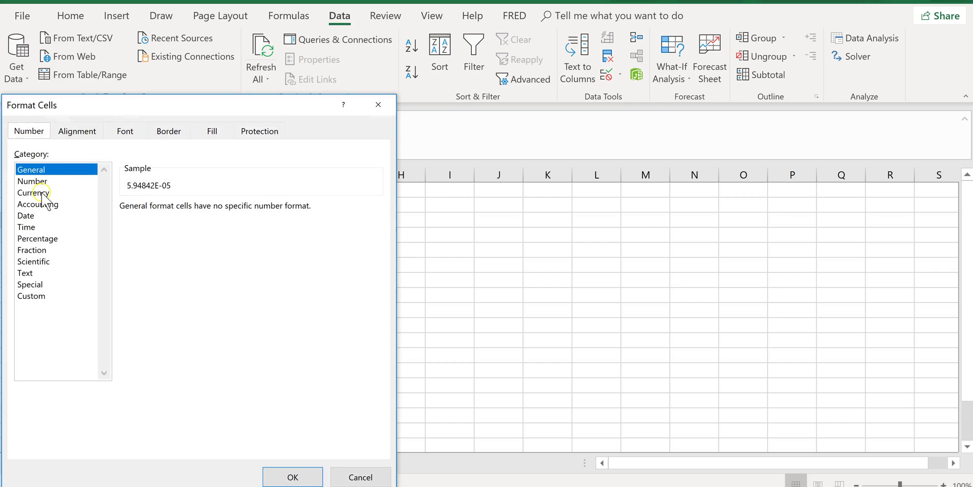
{"action": "left_click", "coordinate": [34, 181]}
{"action": "left_click", "coordinate": [222, 203]}
{"action": "left_click", "coordinate": [222, 203]}
{"action": "left_click", "coordinate": [222, 204]}
{"action": "left_click", "coordinate": [222, 204]}
{"action": "left_click", "coordinate": [221, 204]}
{"action": "left_click", "coordinate": [222, 204]}
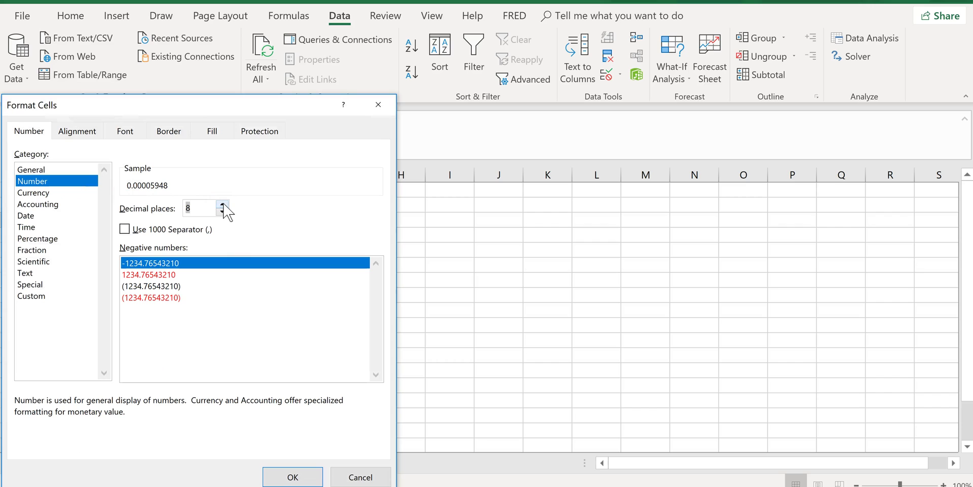
{"action": "left_click", "coordinate": [293, 474]}
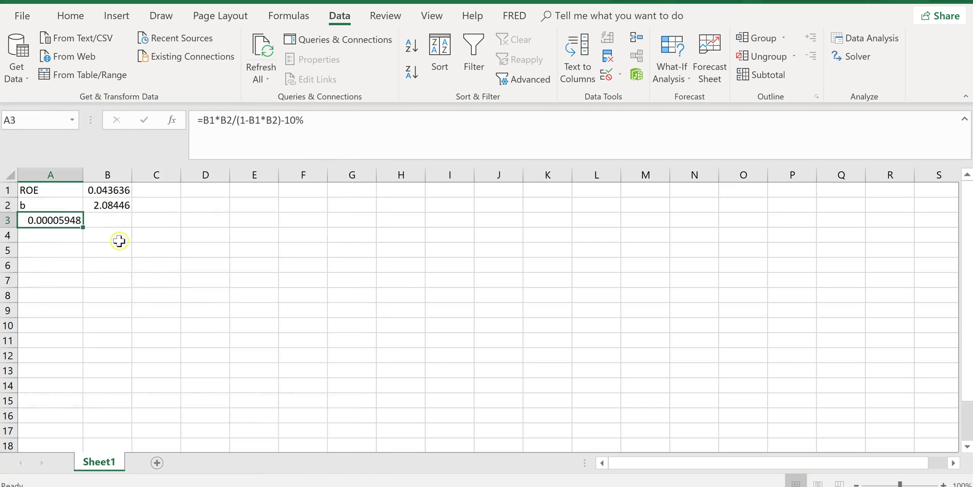
- Review the solved b in B2 and the formula in A3, and enter the label d in cell A5
{"action": "left_click", "coordinate": [108, 207]}
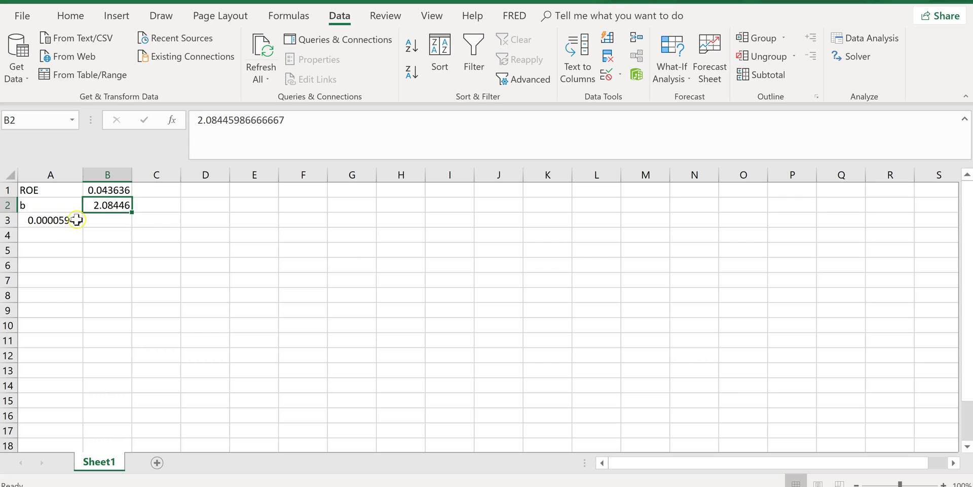
{"action": "left_click", "coordinate": [59, 223]}
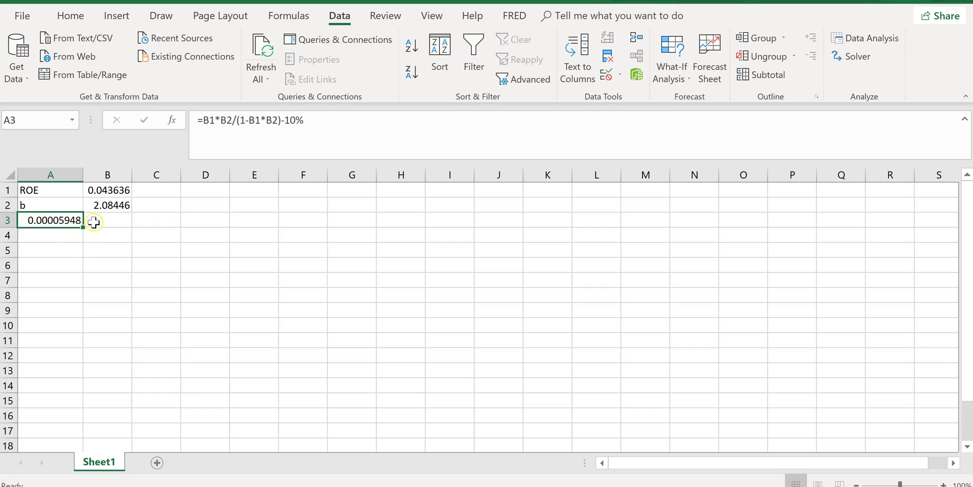
{"action": "left_click", "coordinate": [116, 207]}
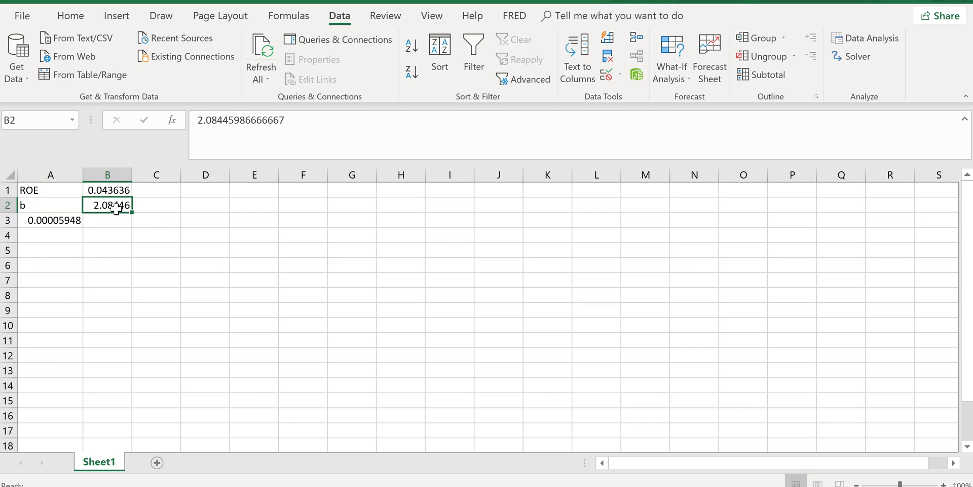
{"action": "left_click", "coordinate": [51, 237]}
{"action": "left_click", "coordinate": [51, 252]}
{"action": "type", "text": "d"}
{"action": "key", "text": "Tab"}
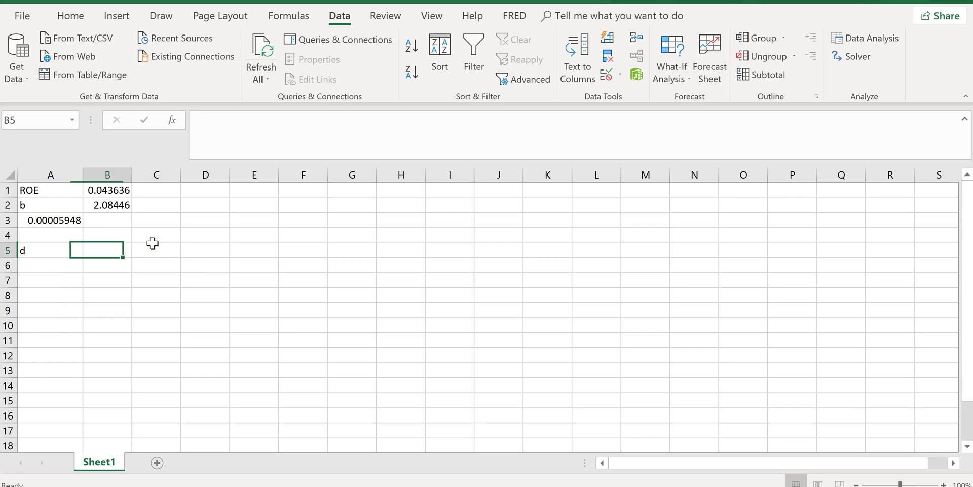
- Enter the payout ratio formula =1-B2 in cell B5
{"action": "type", "text": "1-"}
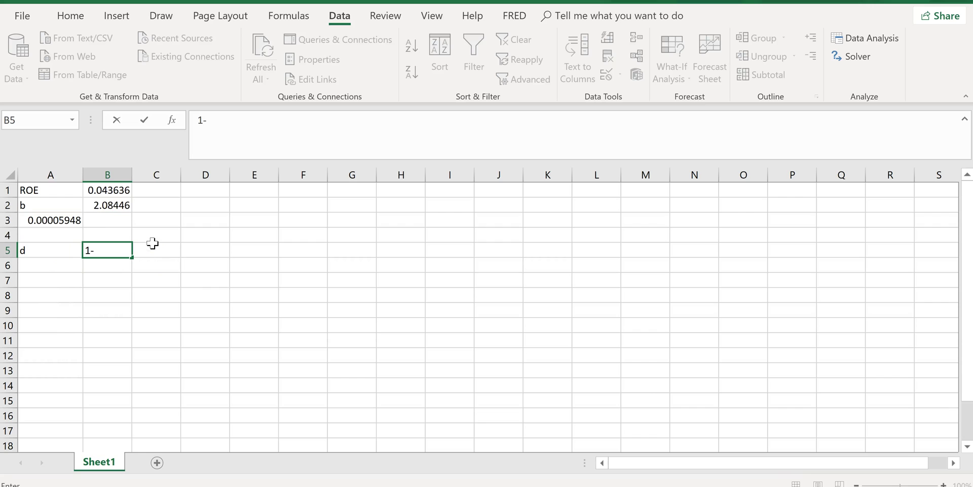
{"action": "left_click", "coordinate": [103, 209]}
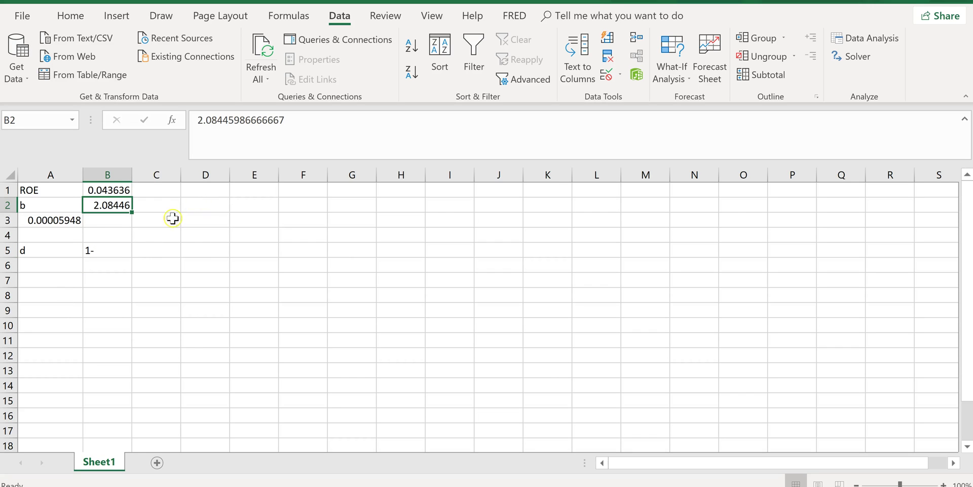
{"action": "left_click", "coordinate": [111, 249]}
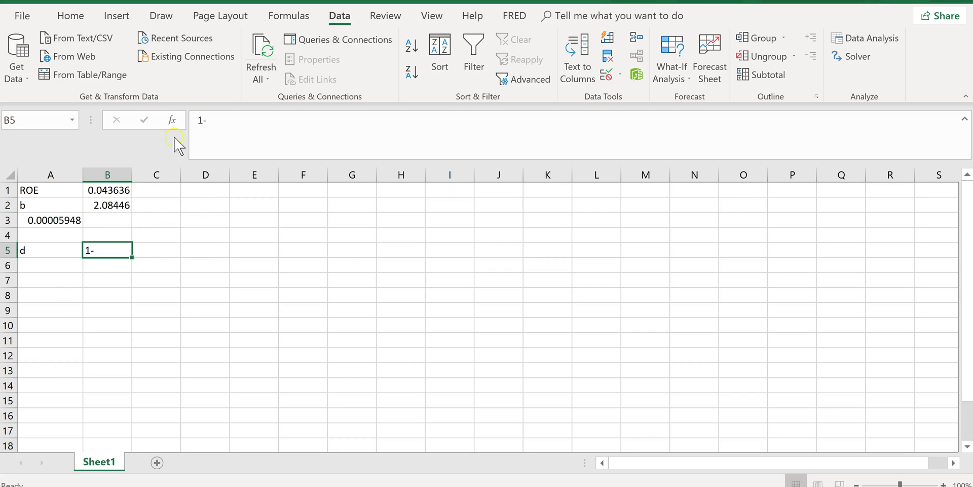
{"action": "left_click", "coordinate": [200, 125]}
{"action": "type", "text": "="}
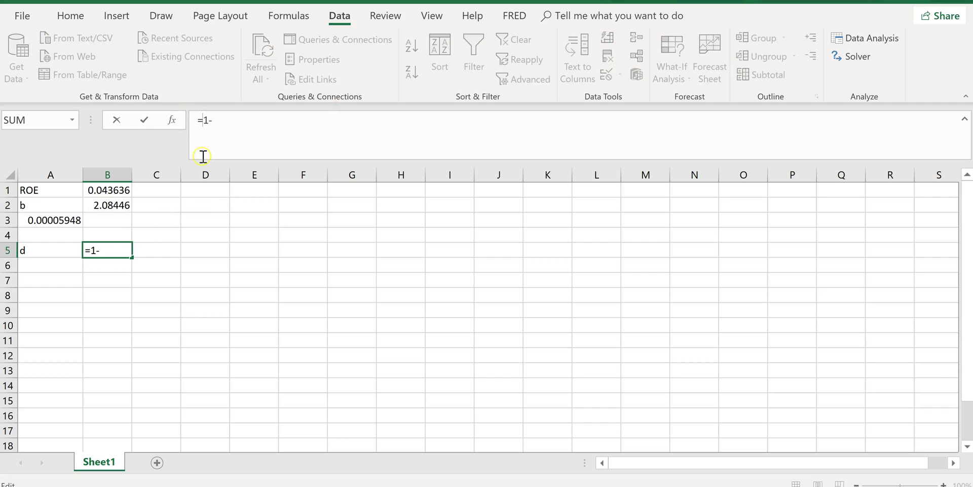
{"action": "left_click", "coordinate": [105, 205]}
{"action": "key", "text": "Return"}
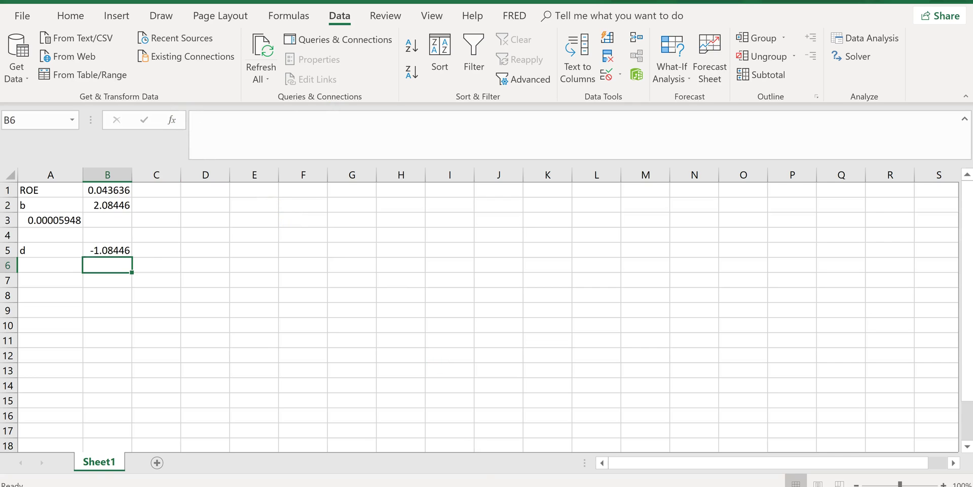
- Switch to the Connect homework page and compare its sign and rounding instructions for the payout ratio with the d result in Excel
{"action": "left_click", "coordinate": [306, 454]}
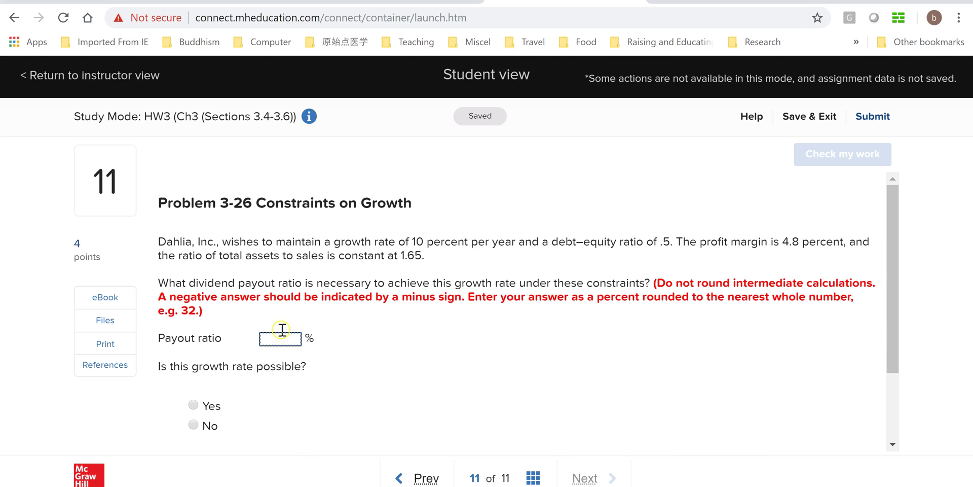
{"action": "key", "text": "alt+Tab"}
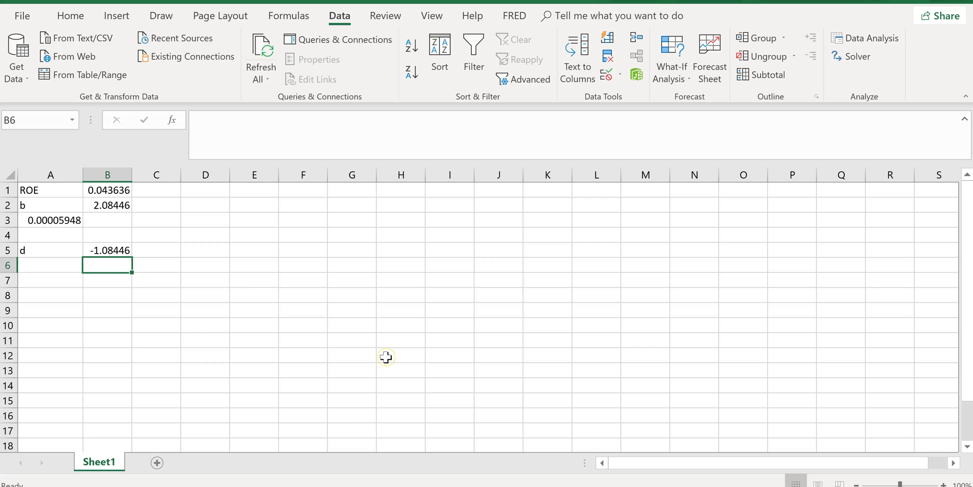
{"action": "key", "text": "alt+Tab"}
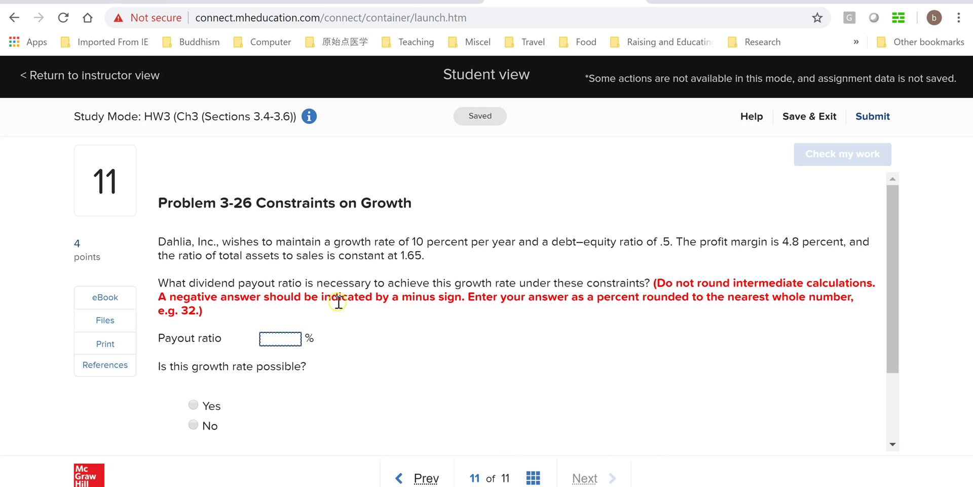
{"action": "key", "text": "alt+Tab"}
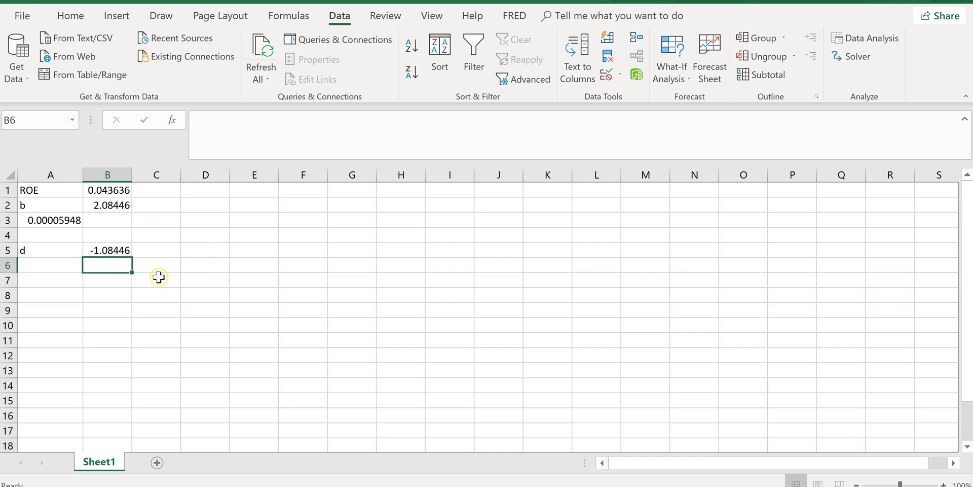
{"action": "key", "text": "alt+Tab"}
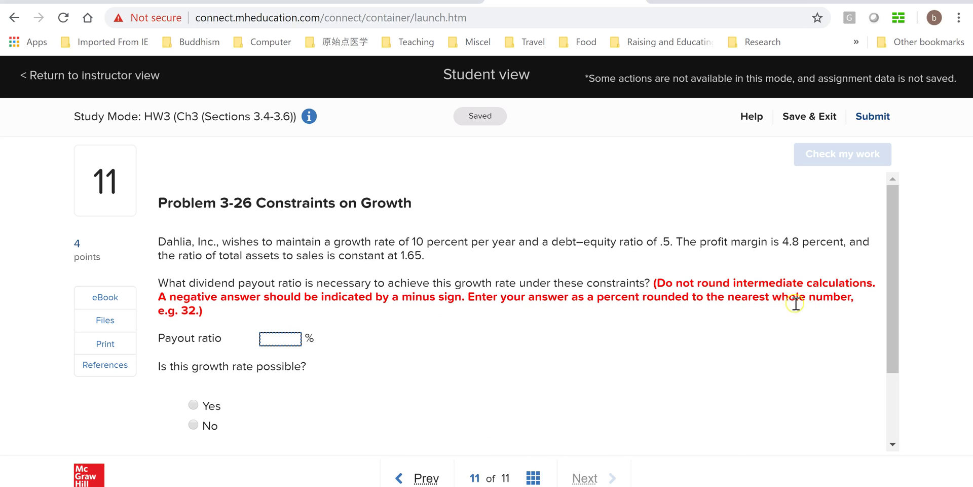
- Format Excel cell B5 as Percentage with 0 decimal places, and enter -108 as the payout ratio on the Connect homework page
{"action": "key", "text": "alt+Tab"}
{"action": "left_click", "coordinate": [111, 249]}
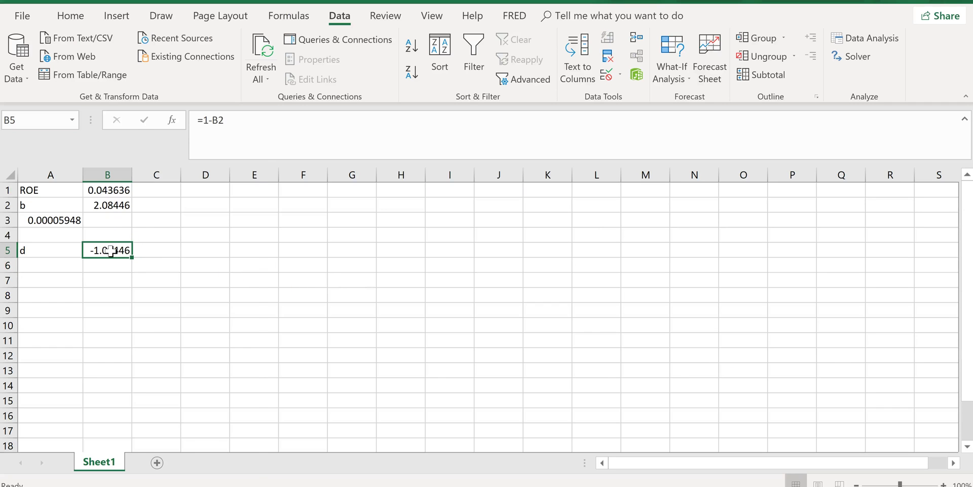
{"action": "right_click", "coordinate": [111, 250]}
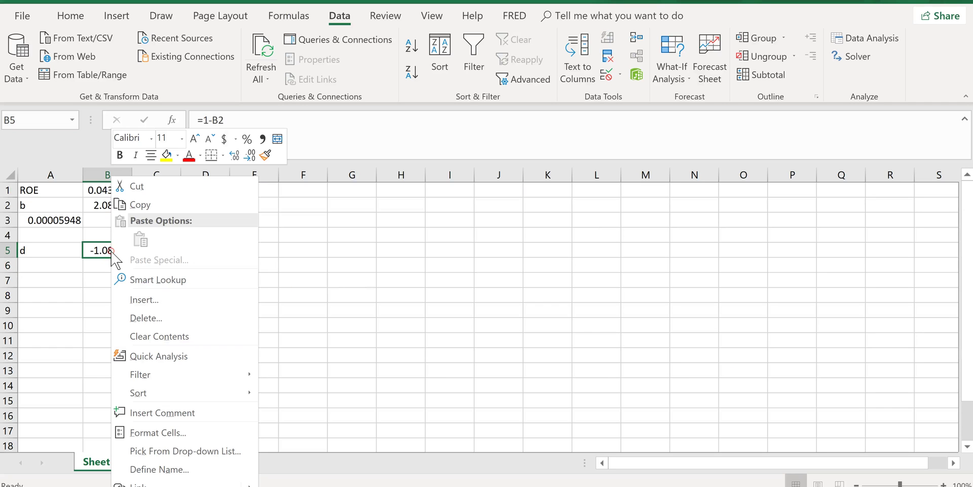
{"action": "left_click", "coordinate": [164, 432]}
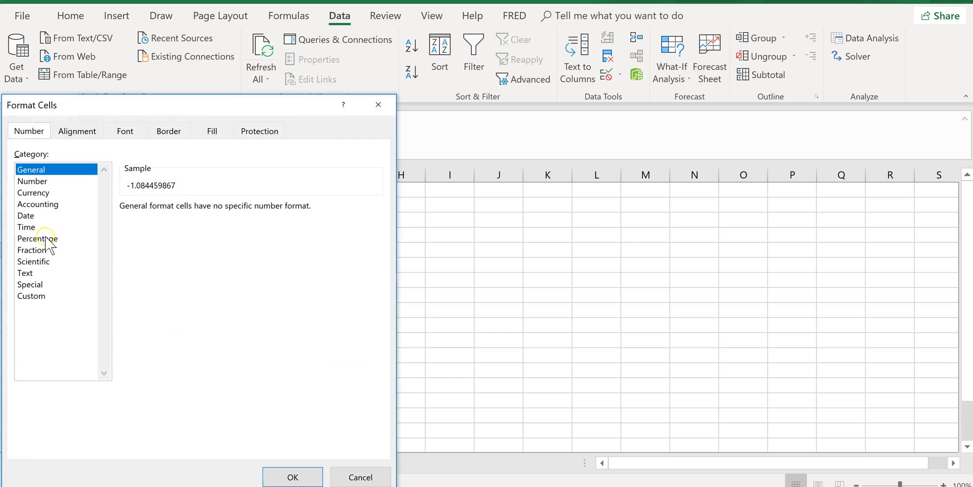
{"action": "left_click", "coordinate": [45, 238]}
{"action": "left_click", "coordinate": [221, 212]}
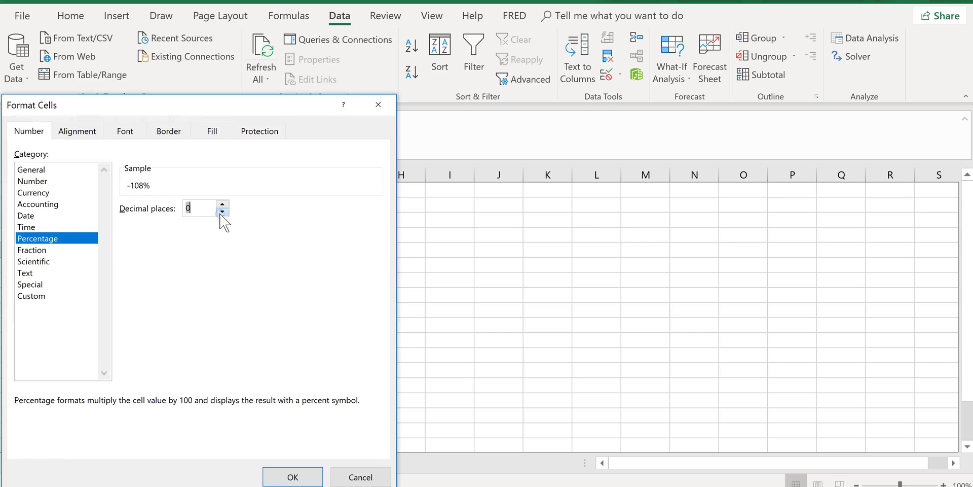
{"action": "left_click", "coordinate": [290, 477]}
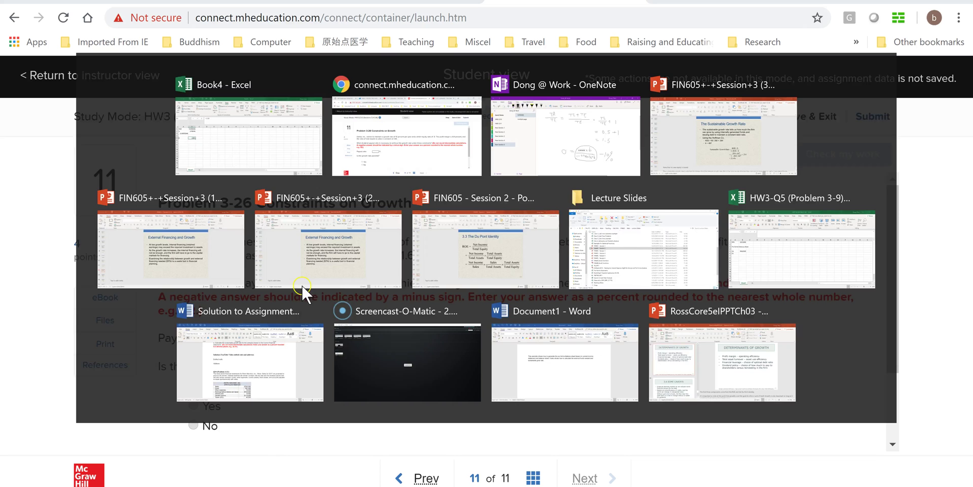
{"action": "key", "text": "alt+Tab"}
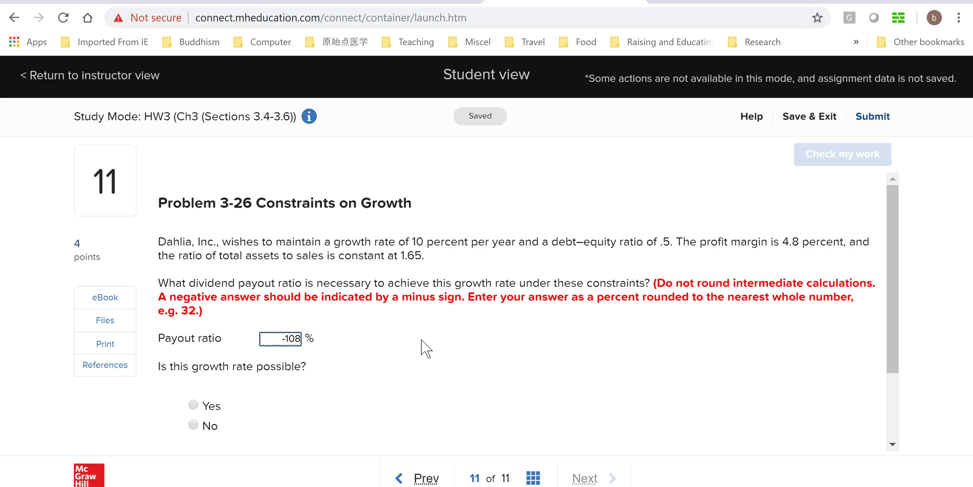
- Answer No to whether the growth rate is possible, and check the answers completed so far before returning to the question
{"action": "left_click", "coordinate": [296, 341]}
{"action": "left_click_drag", "start_coordinate": [290, 338], "coordinate": [307, 339]}
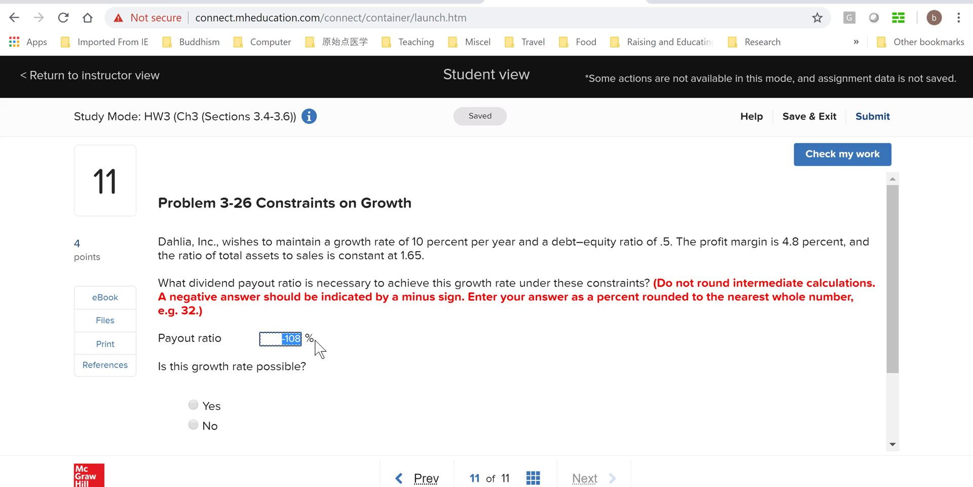
{"action": "left_click", "coordinate": [206, 424]}
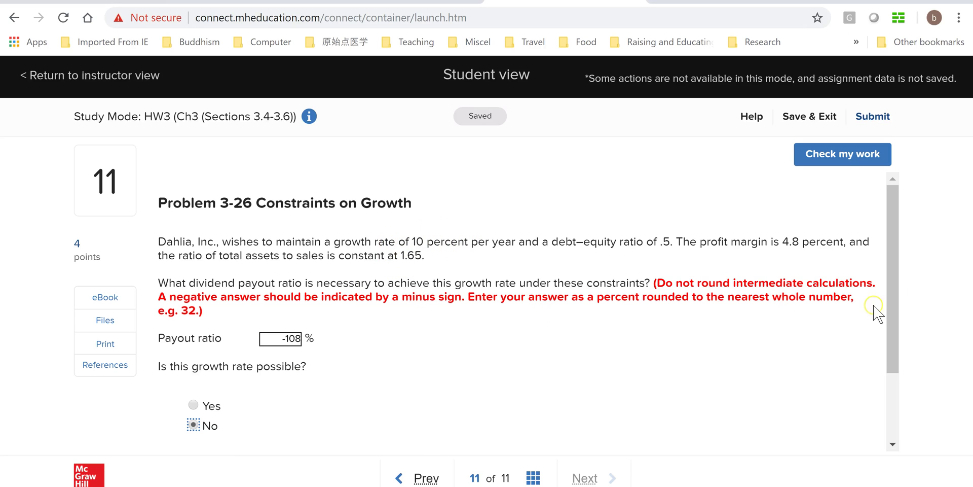
{"action": "left_click_drag", "start_coordinate": [896, 254], "coordinate": [900, 353]}
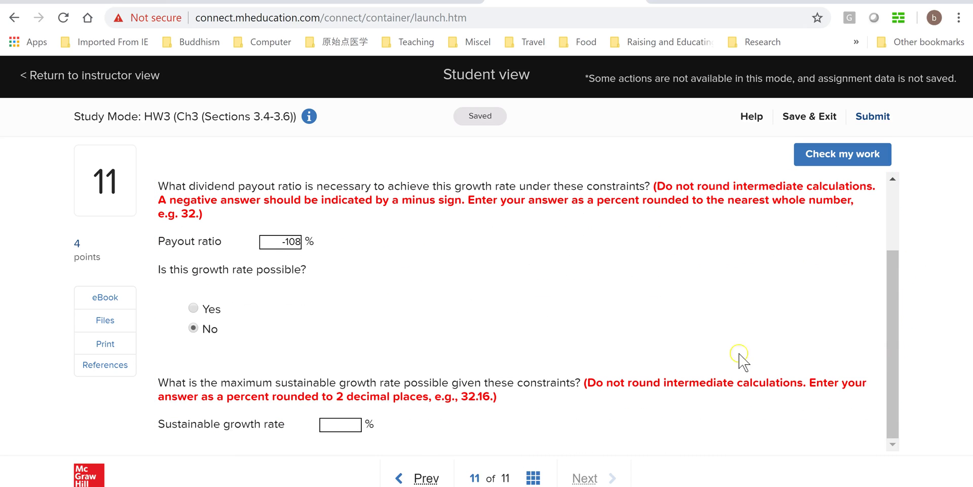
{"action": "left_click", "coordinate": [847, 161]}
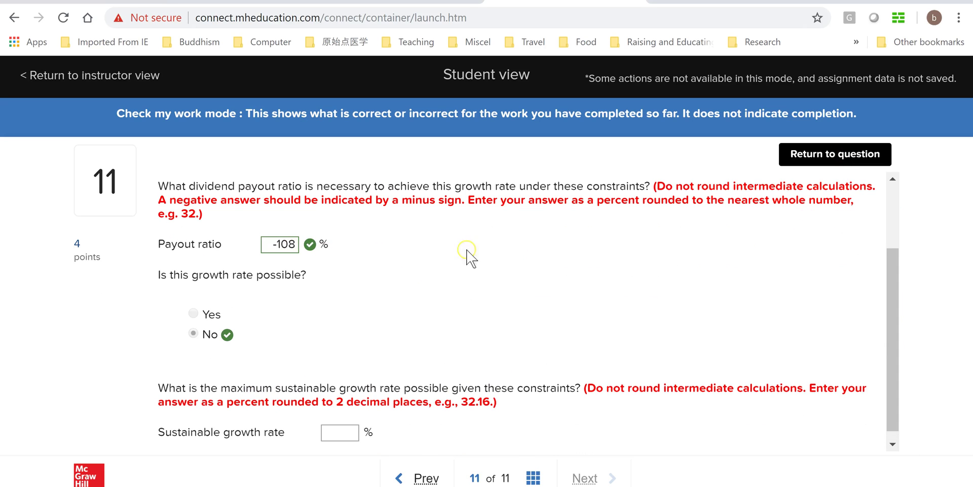
{"action": "left_click", "coordinate": [832, 154]}
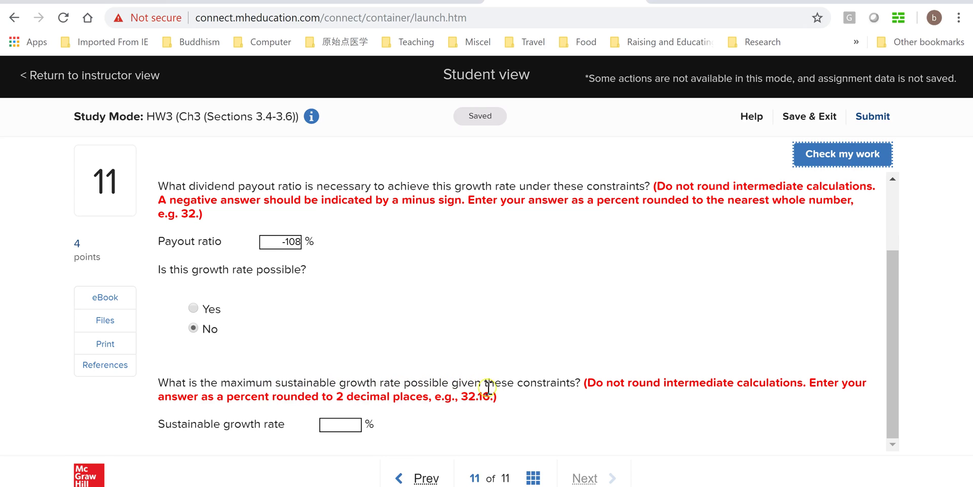
- Switch to the FIN605 Session 3 (3) PowerPoint to review the sustainable growth rate formula, and return to the maximum growth rate question in Connect
{"action": "left_click_drag", "start_coordinate": [897, 397], "coordinate": [902, 323]}
{"action": "left_click", "coordinate": [643, 277]}
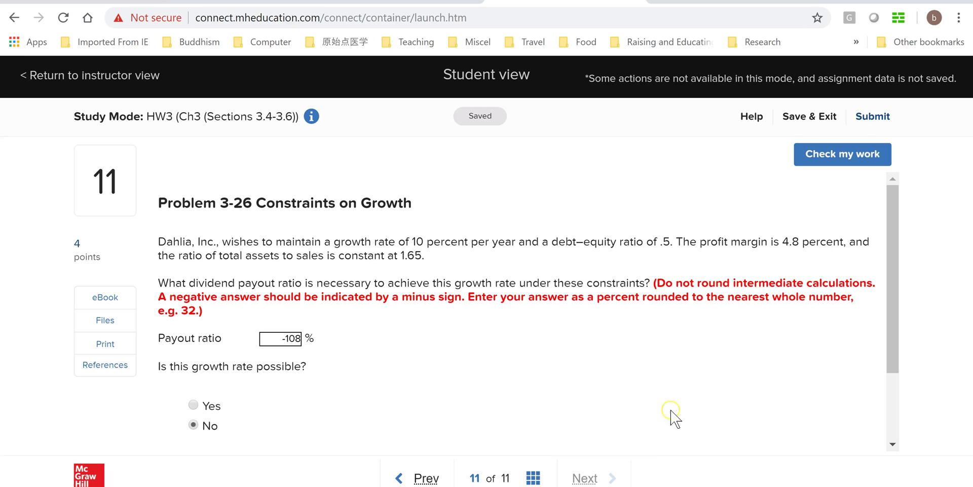
{"action": "mouse_move", "coordinate": [635, 484]}
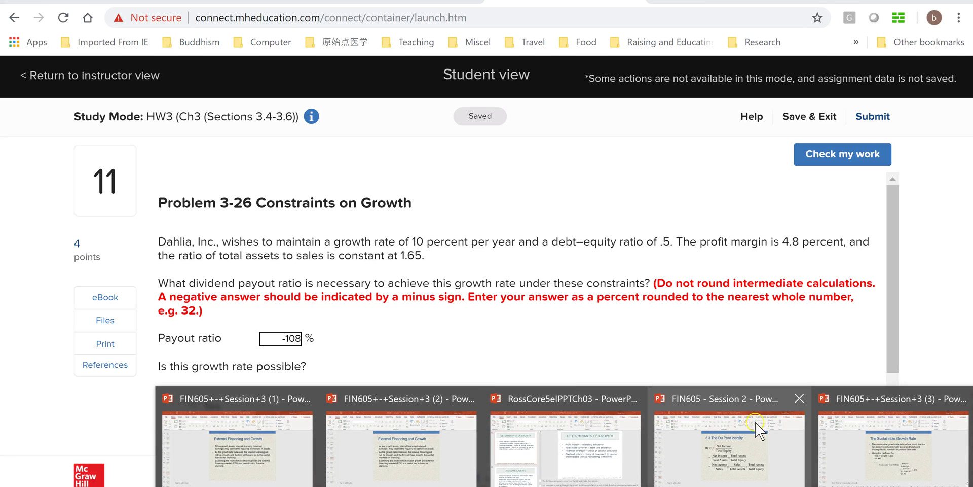
{"action": "left_click", "coordinate": [892, 430]}
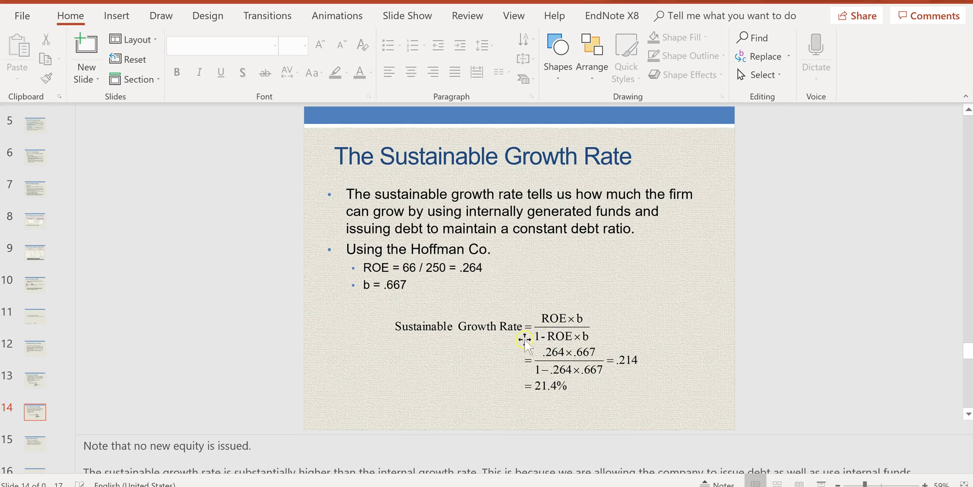
{"action": "key", "text": "alt+Tab"}
{"action": "scroll", "coordinate": [582, 372], "scroll_direction": "down", "scroll_amount": 2}
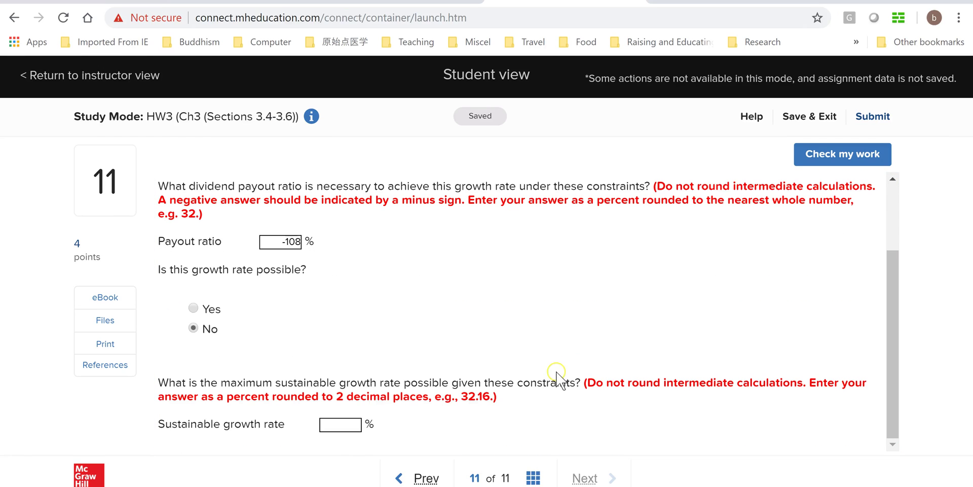